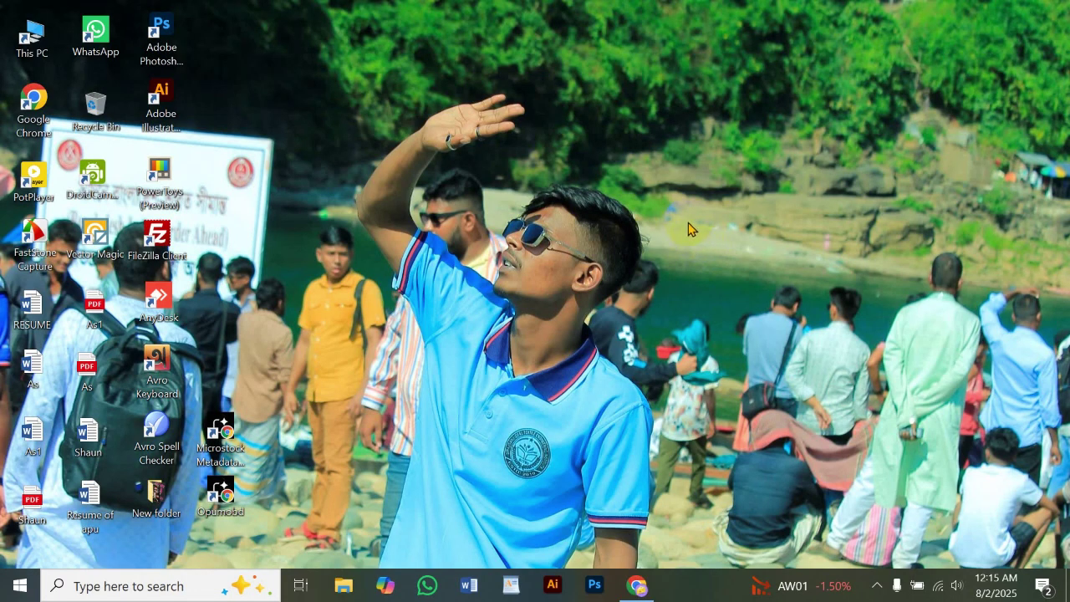
- Launch Adobe Illustrator from the desktop and bring its maximized home screen to the front
double_click(157, 100)
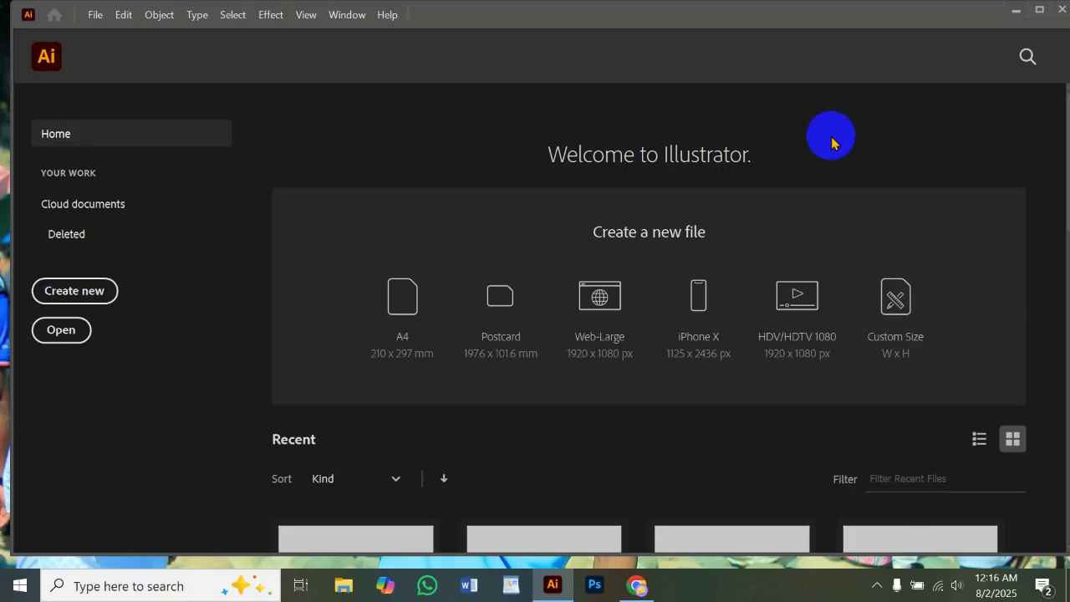
click(1040, 9)
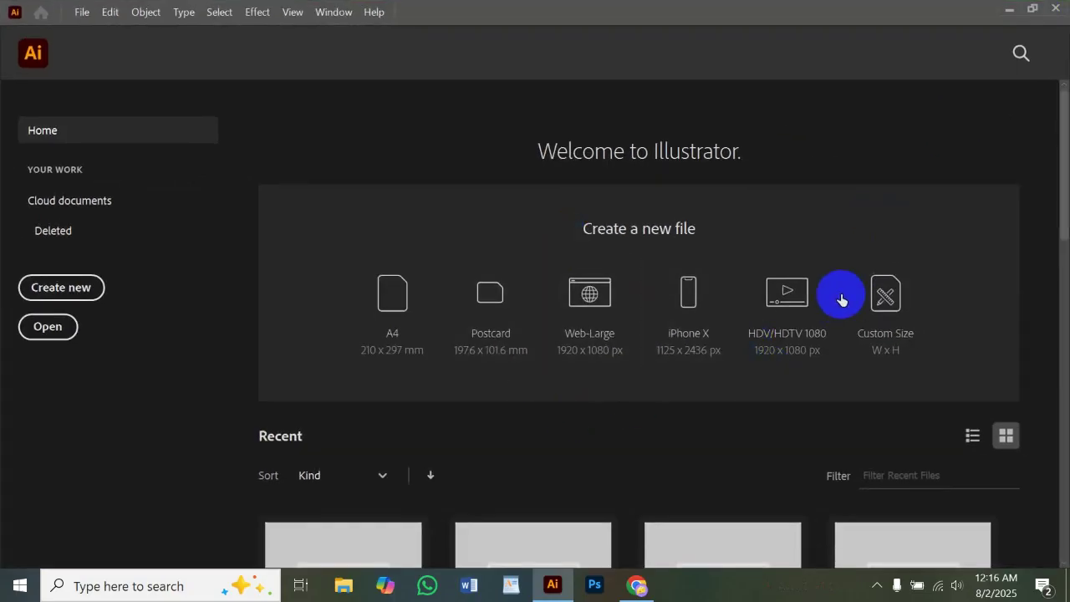
click(1009, 9)
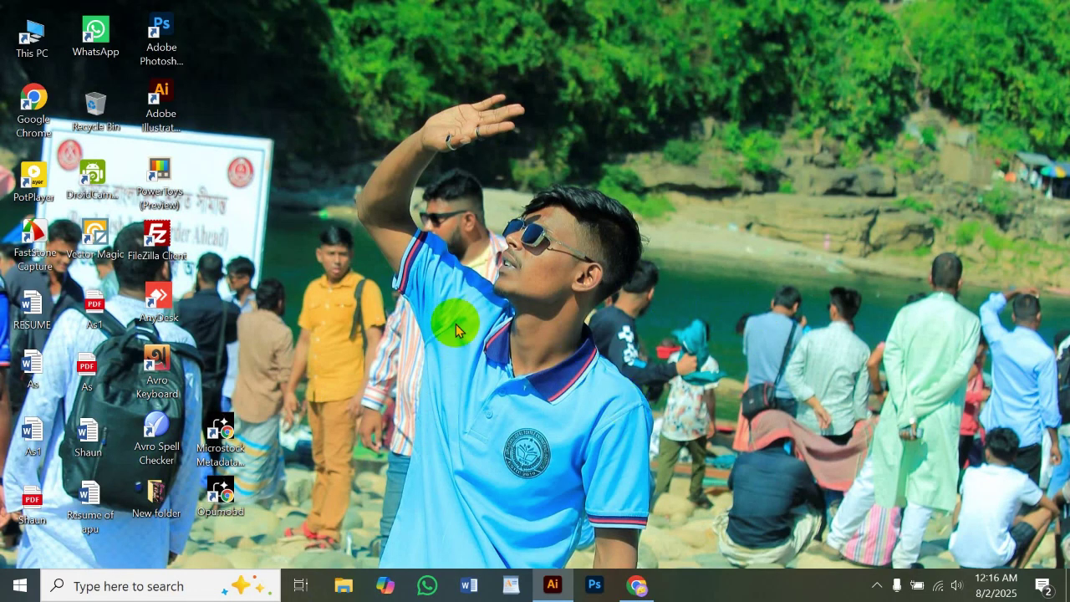
click(552, 586)
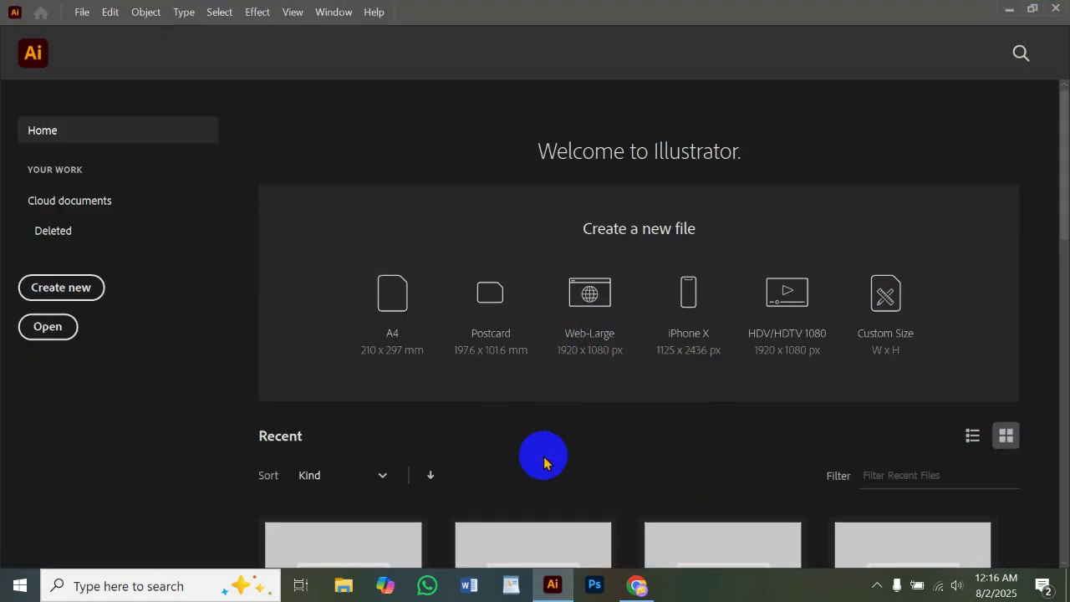
- In File Explorer, open the JPEG to EPS Tools folder inside Tools and run the JPG to EPS script
click(343, 585)
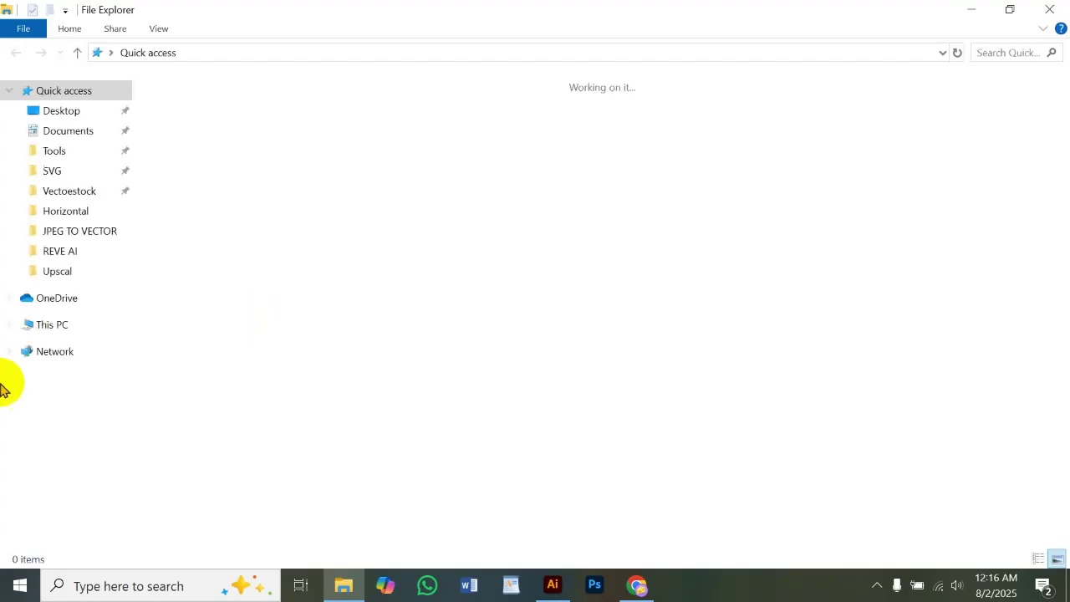
click(53, 152)
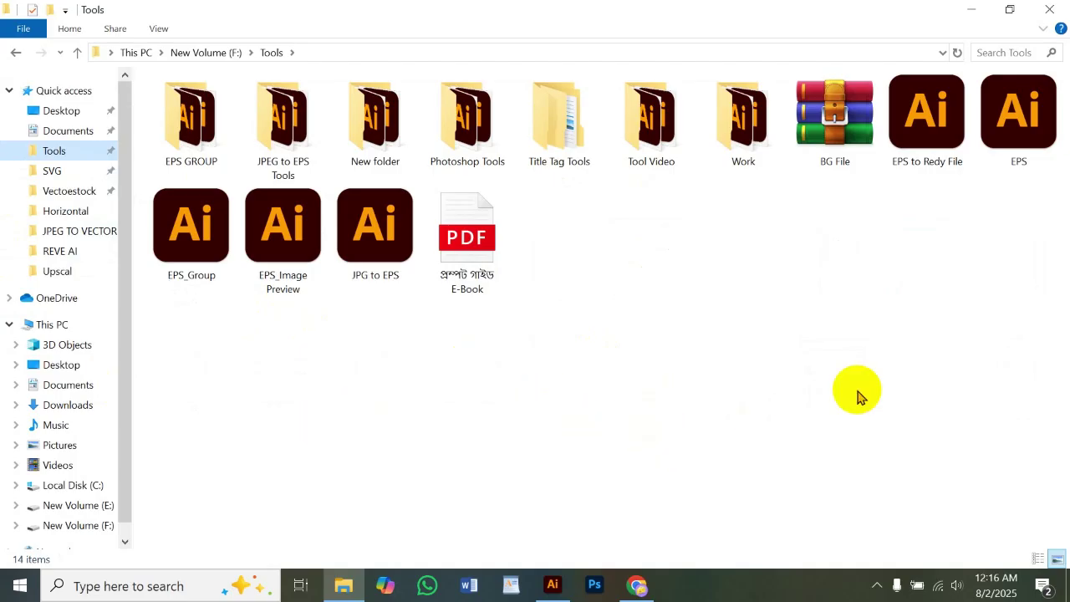
click(293, 153)
double_click(294, 153)
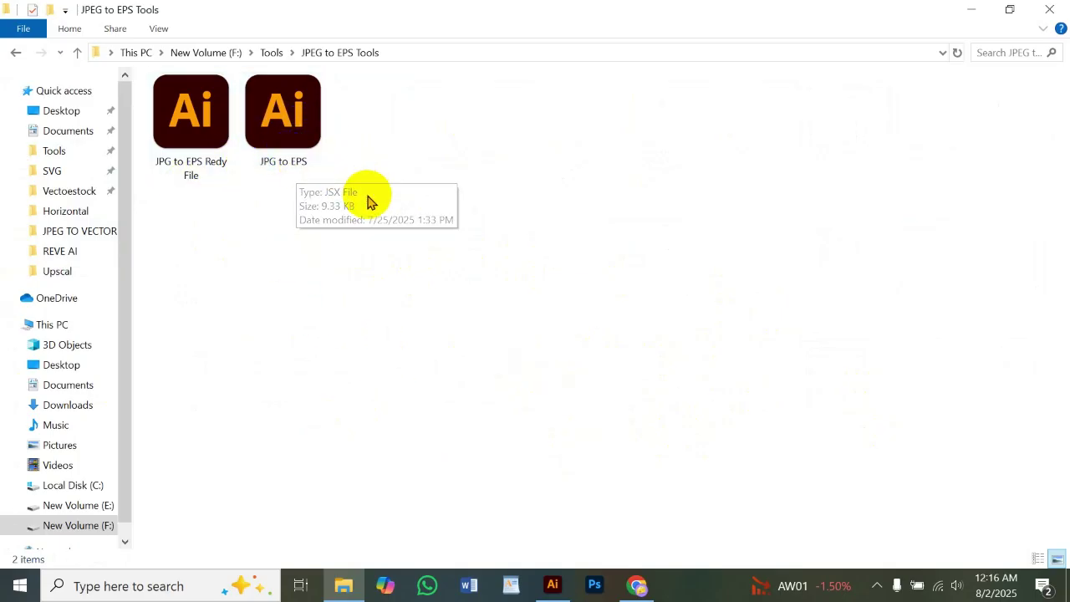
click(289, 140)
double_click(288, 140)
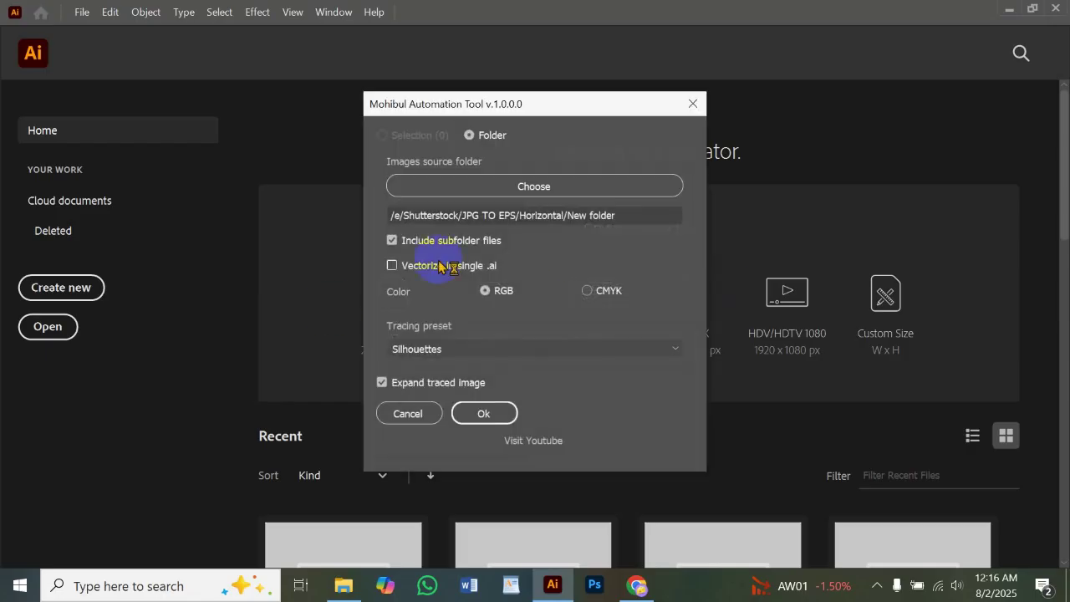
click(599, 188)
click(411, 185)
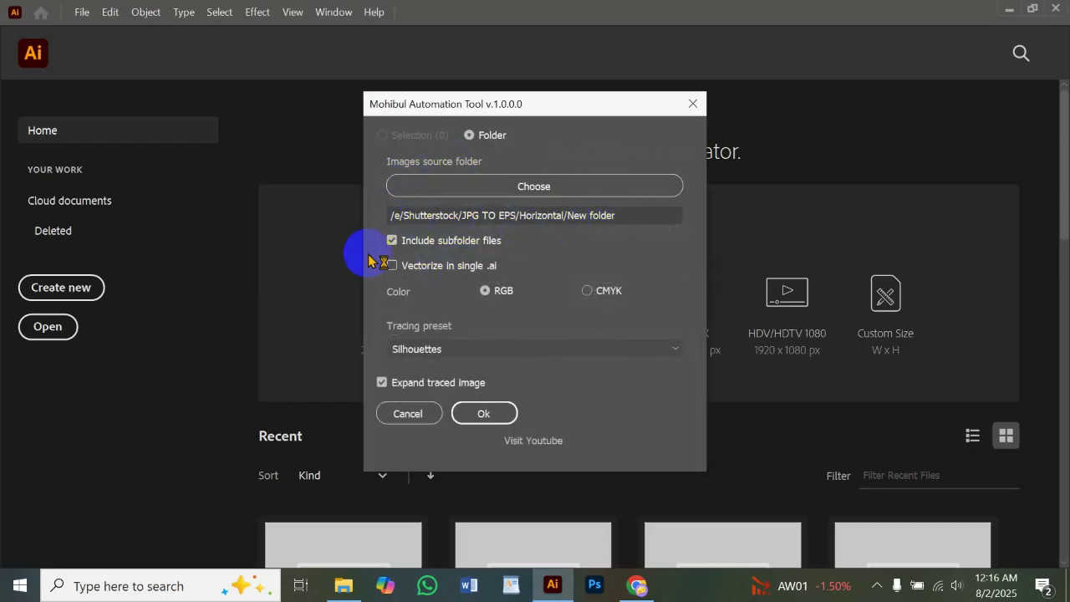
click(605, 198)
click(610, 289)
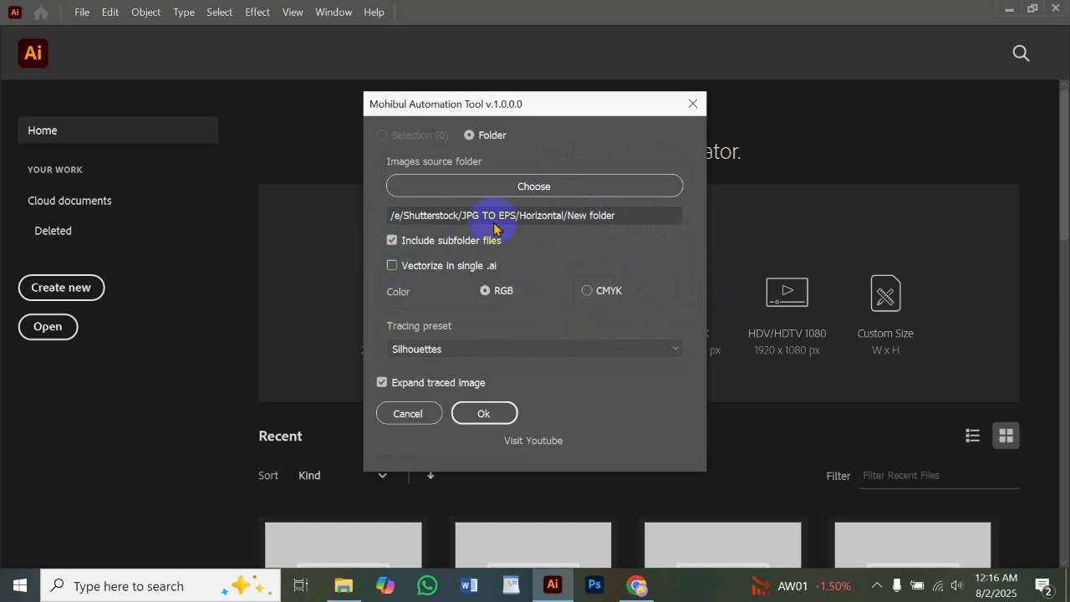
click(538, 185)
click(624, 393)
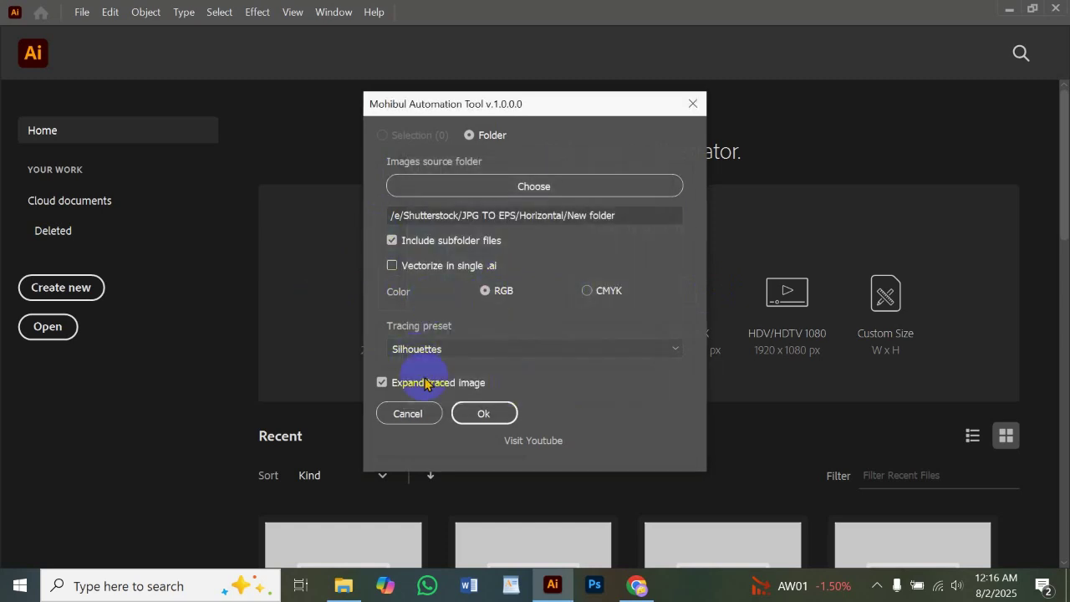
click(502, 187)
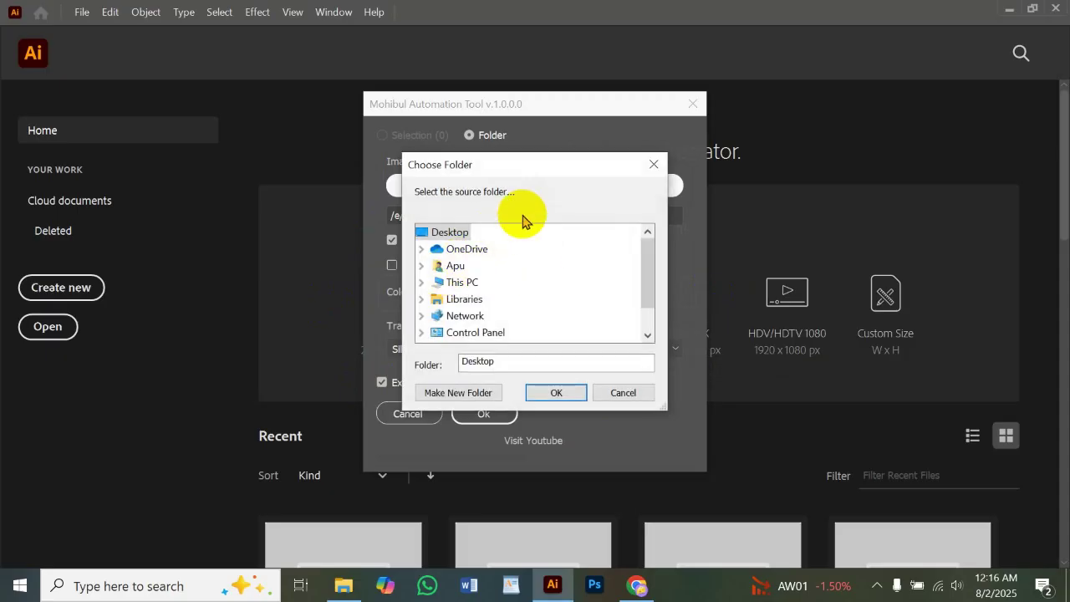
click(644, 404)
- Browse for the images source folder and select Shutterstock > JPG TO EPS > Horizontal on New Volume (E:)
click(543, 188)
click(464, 282)
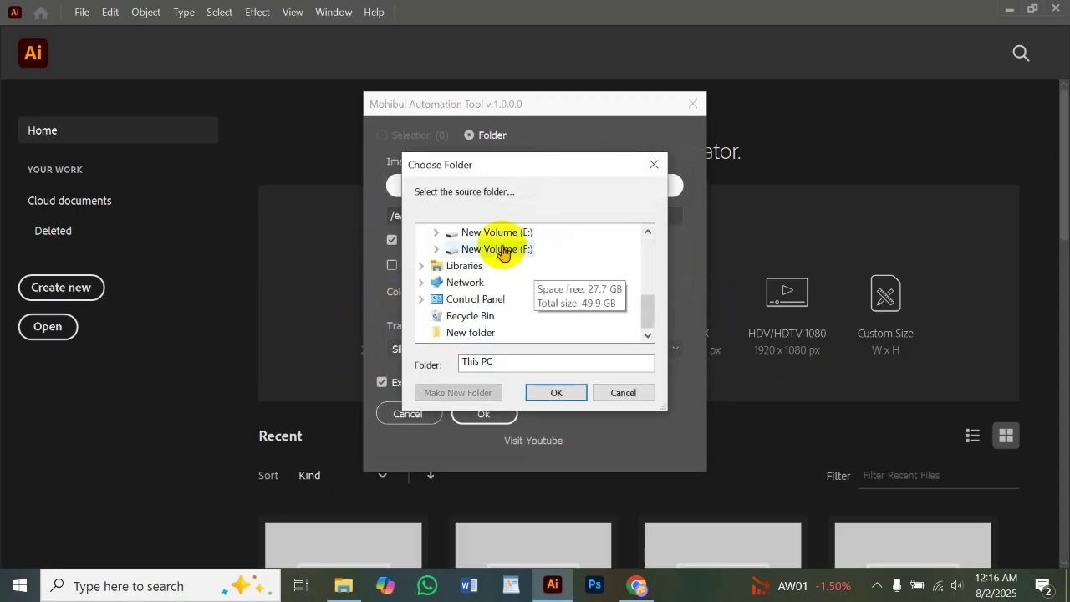
click(477, 248)
scroll(569, 288, down, 2)
scroll(548, 288, down, 1)
double_click(503, 251)
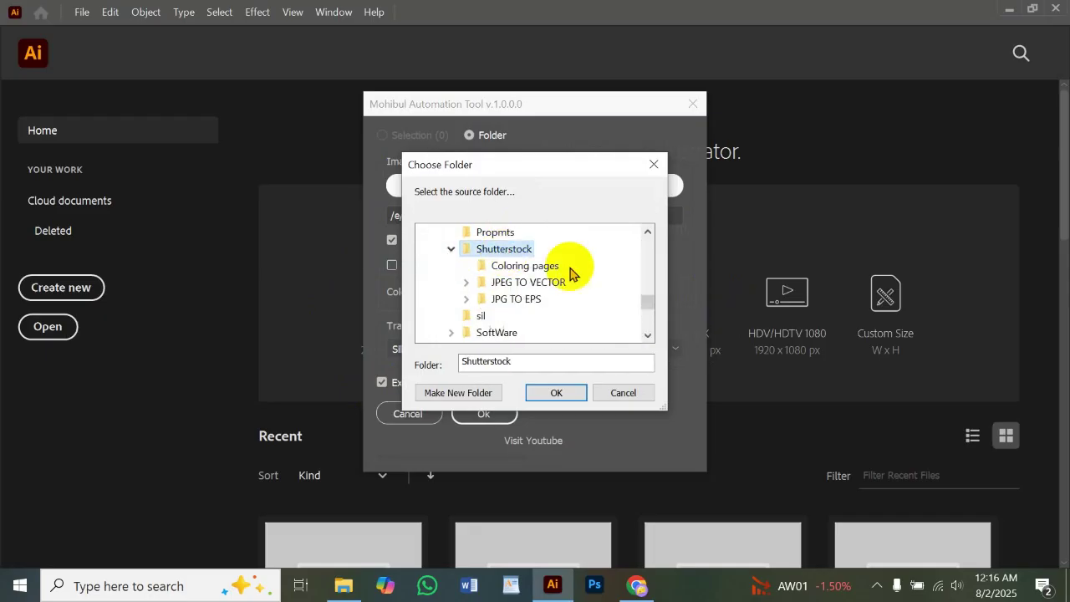
double_click(514, 299)
scroll(552, 297, down, 1)
scroll(560, 305, up, 1)
click(536, 284)
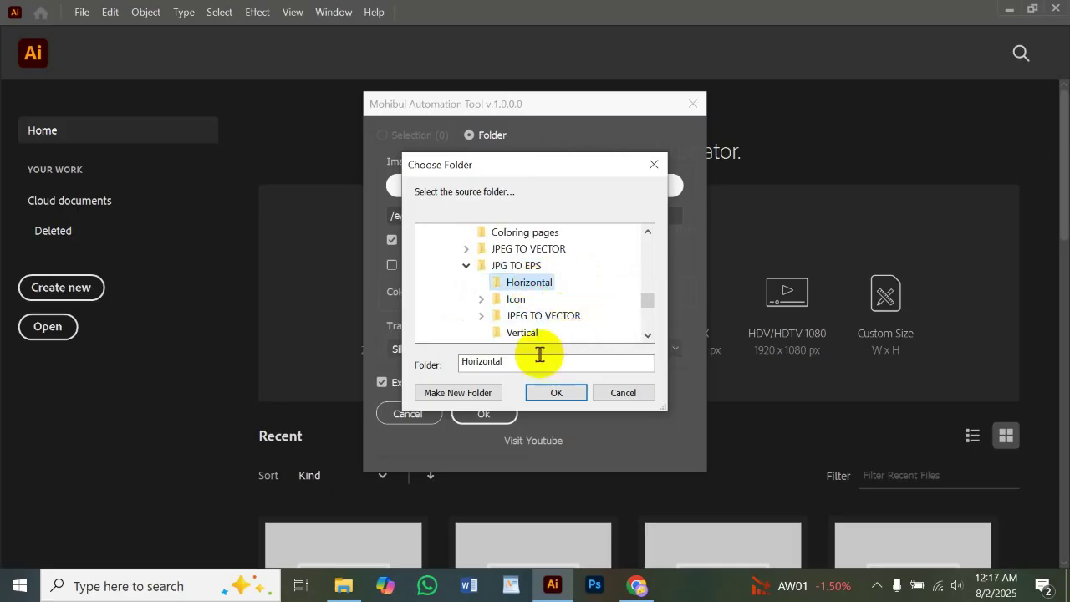
- Look over the images of the Horizontal folder in File Explorer, then confirm it as the script's source folder
click(345, 584)
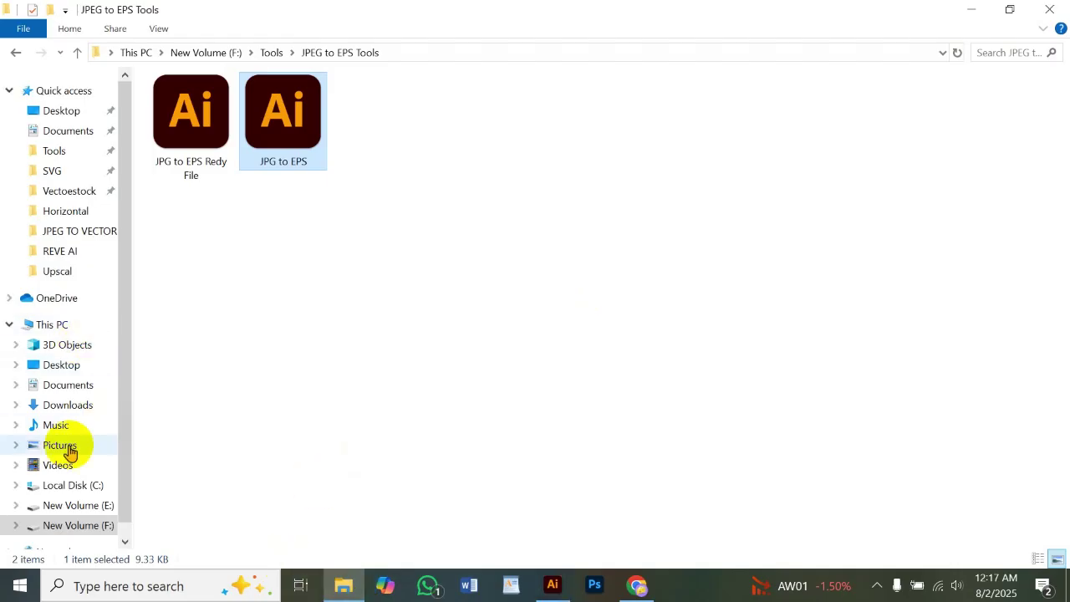
click(71, 212)
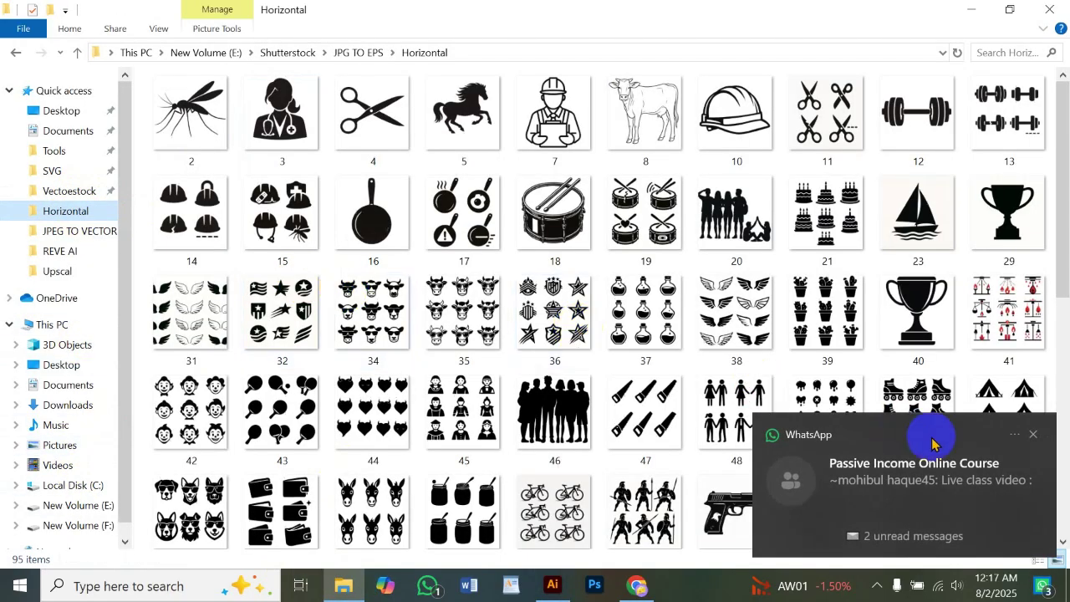
click(1034, 435)
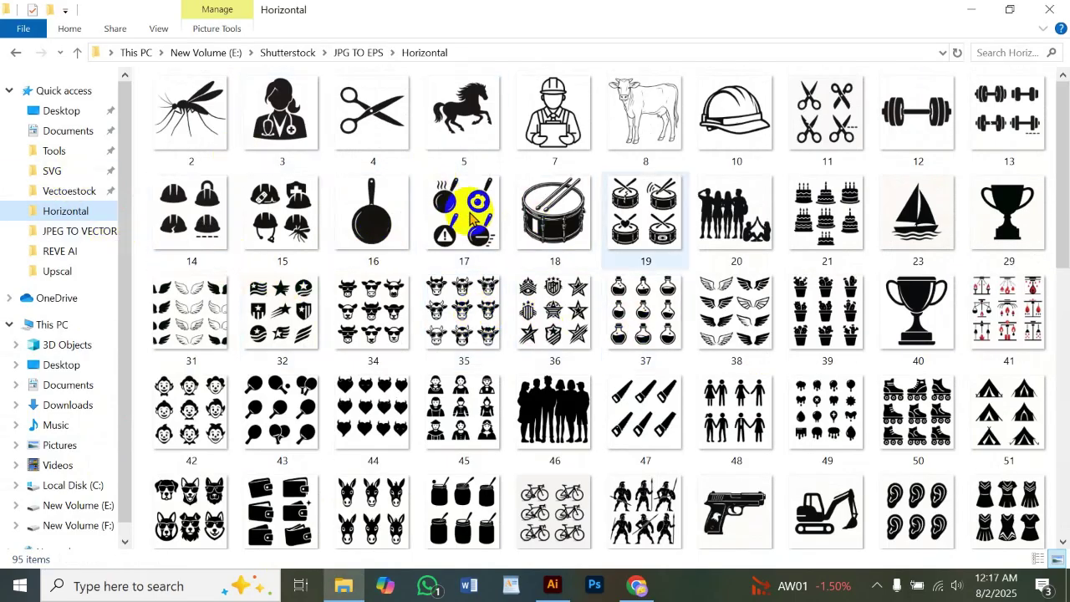
click(971, 9)
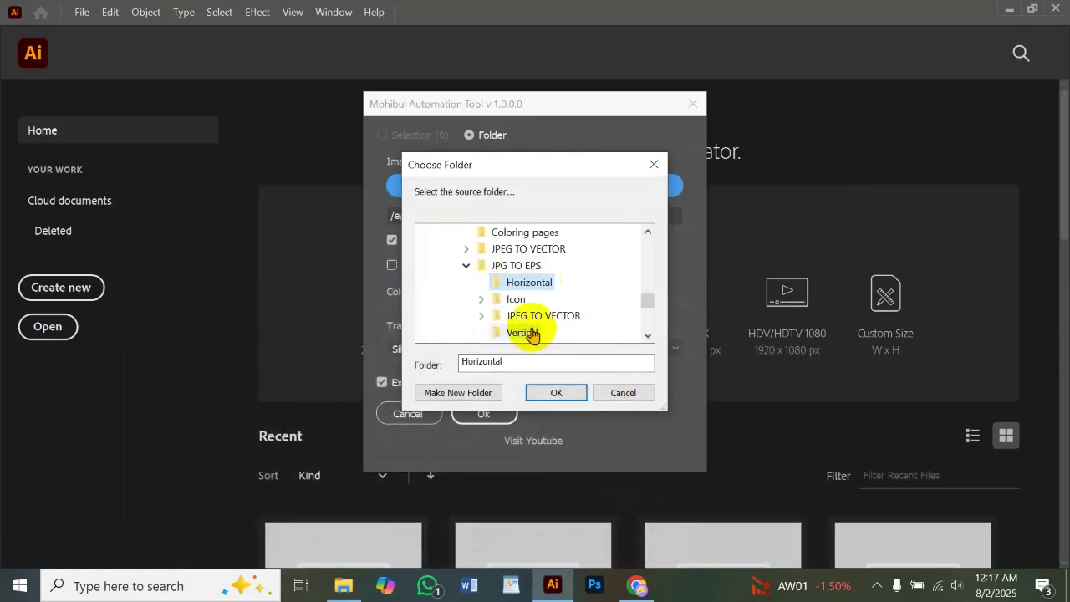
click(555, 404)
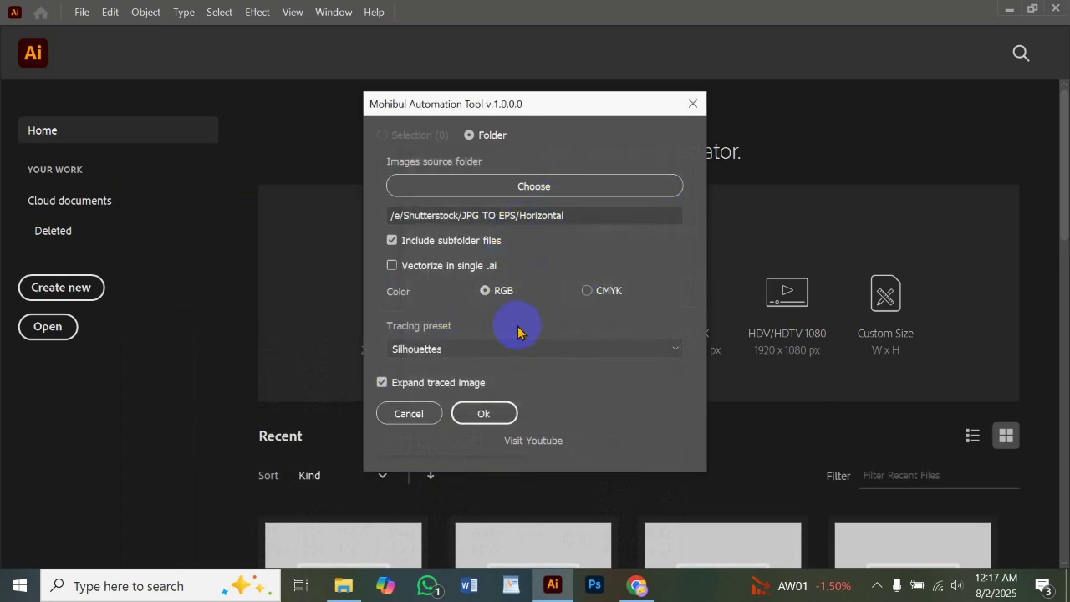
- Try the Line Art and [High Color] tracing presets
click(554, 348)
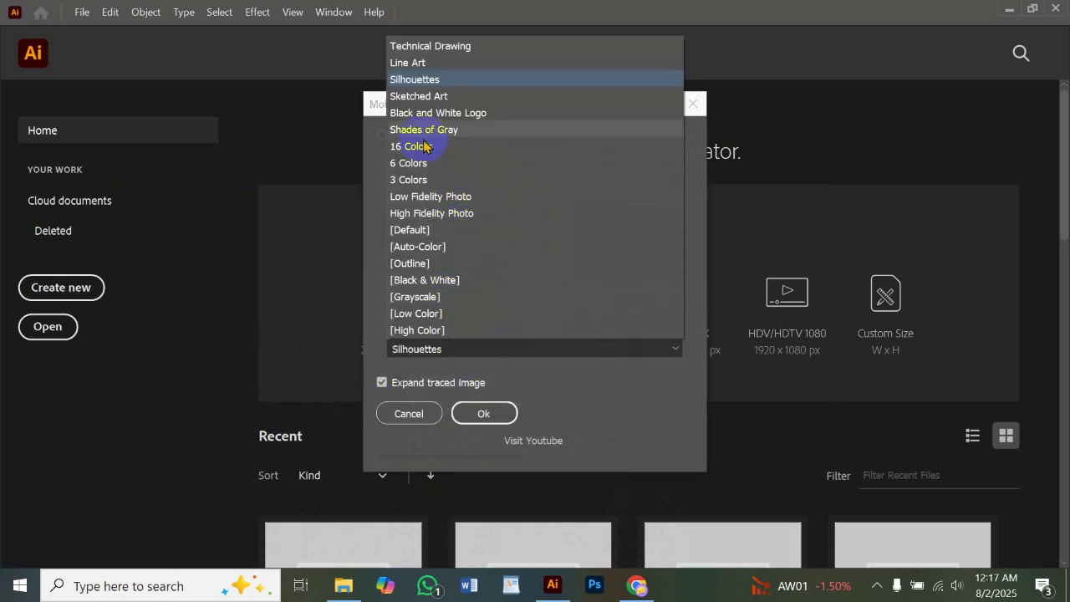
click(410, 63)
click(470, 347)
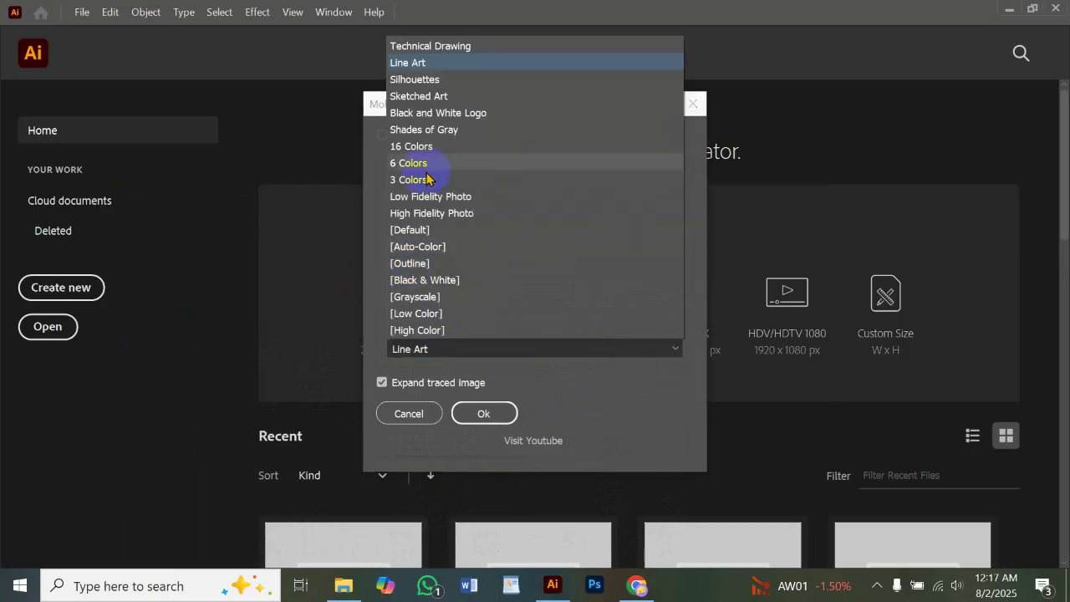
click(446, 331)
- Set the tracing preset to Silhouettes and start the batch tracing
click(475, 358)
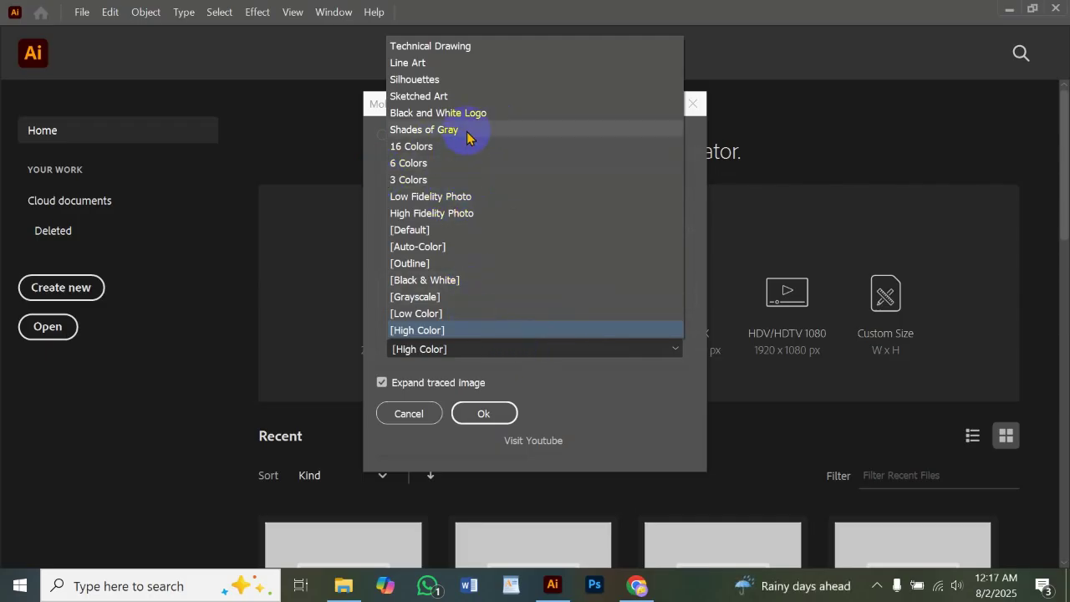
click(473, 79)
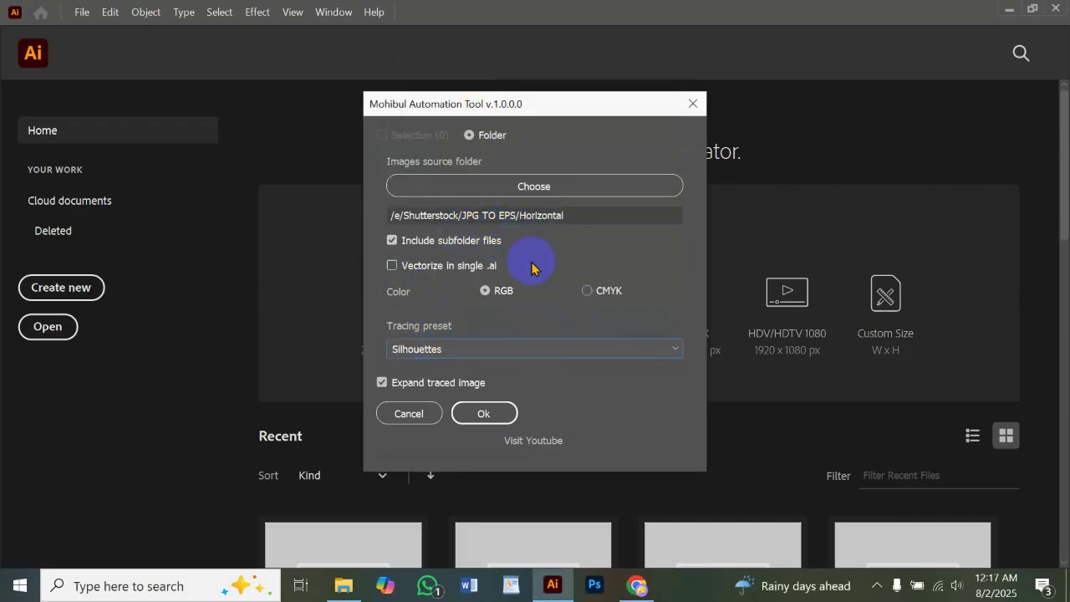
click(474, 409)
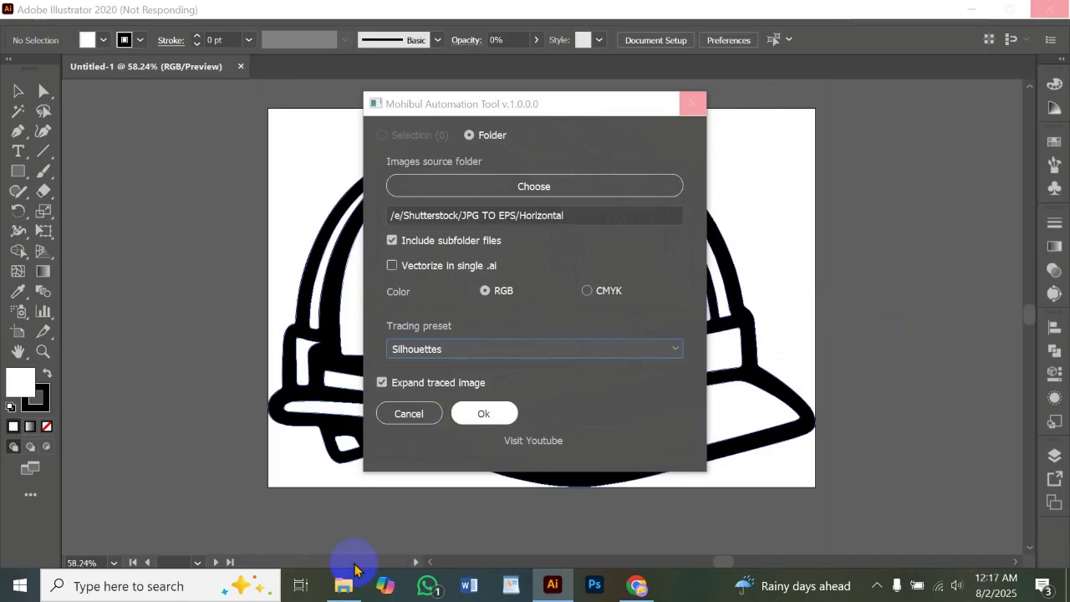
- In File Explorer, open the traced subfolder of Horizontal and show its files as large thumbnails
click(356, 593)
scroll(602, 346, down, 10)
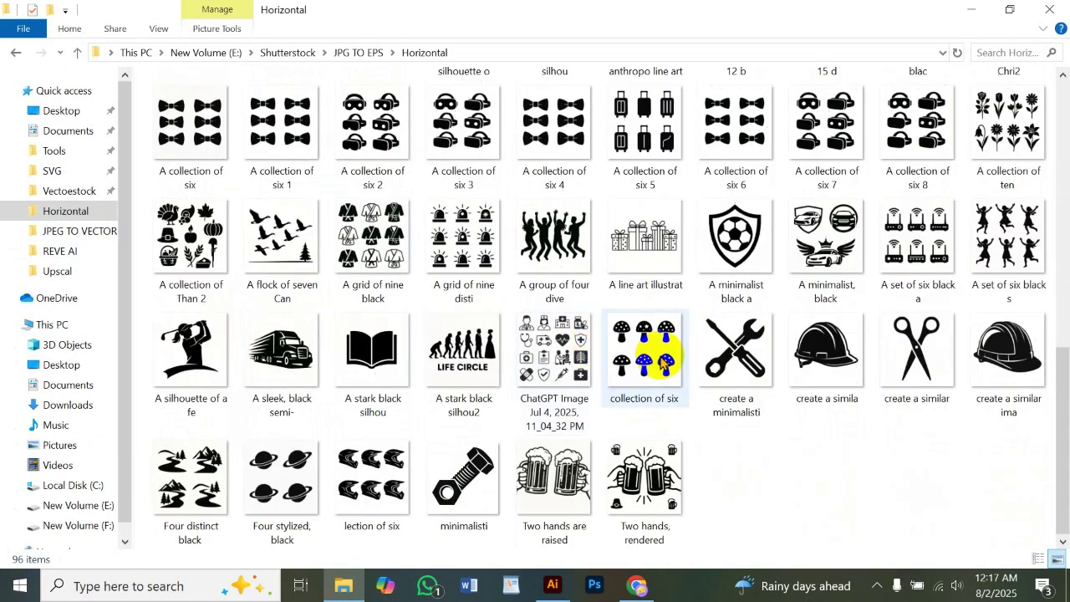
scroll(778, 410, up, 15)
click(171, 138)
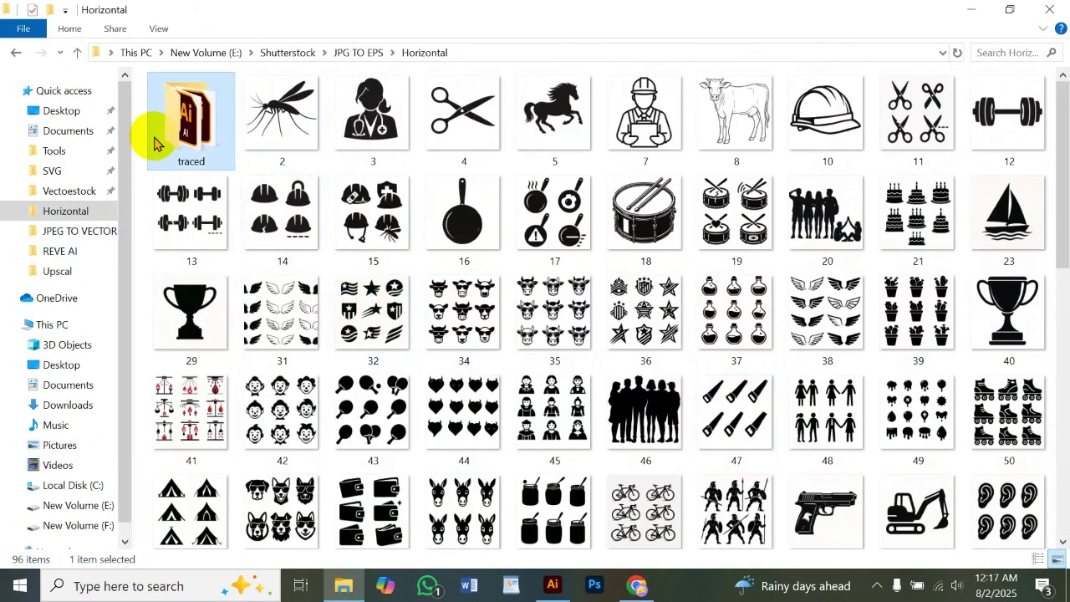
double_click(185, 144)
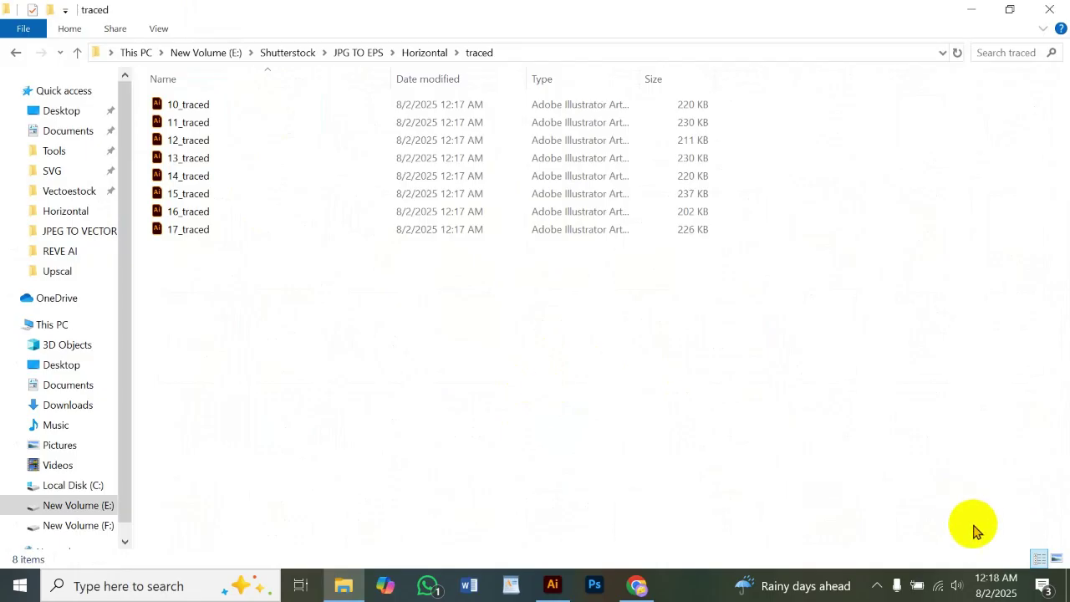
click(1058, 560)
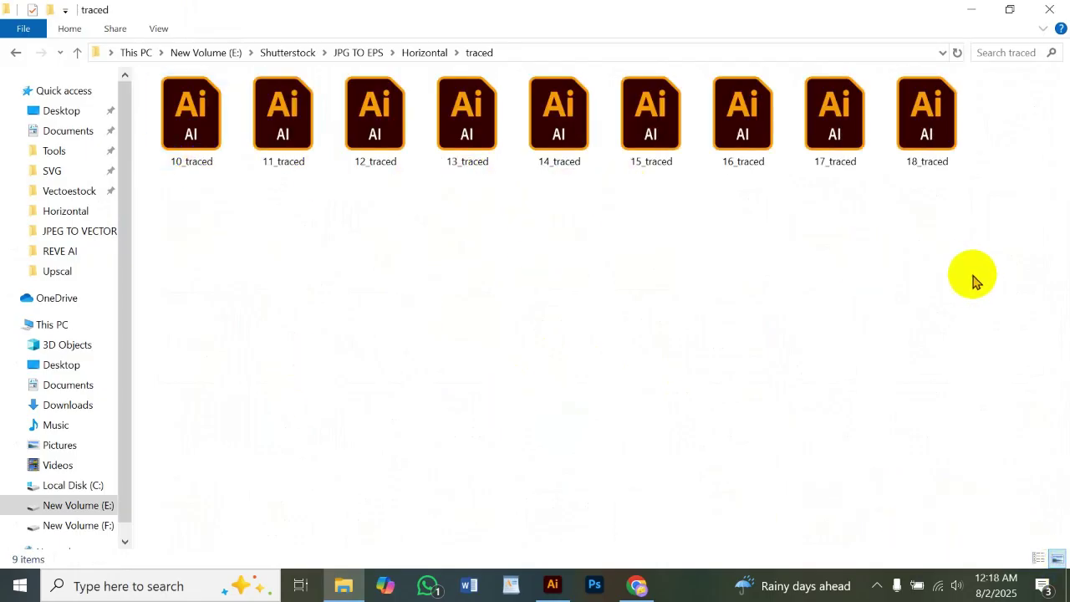
click(972, 10)
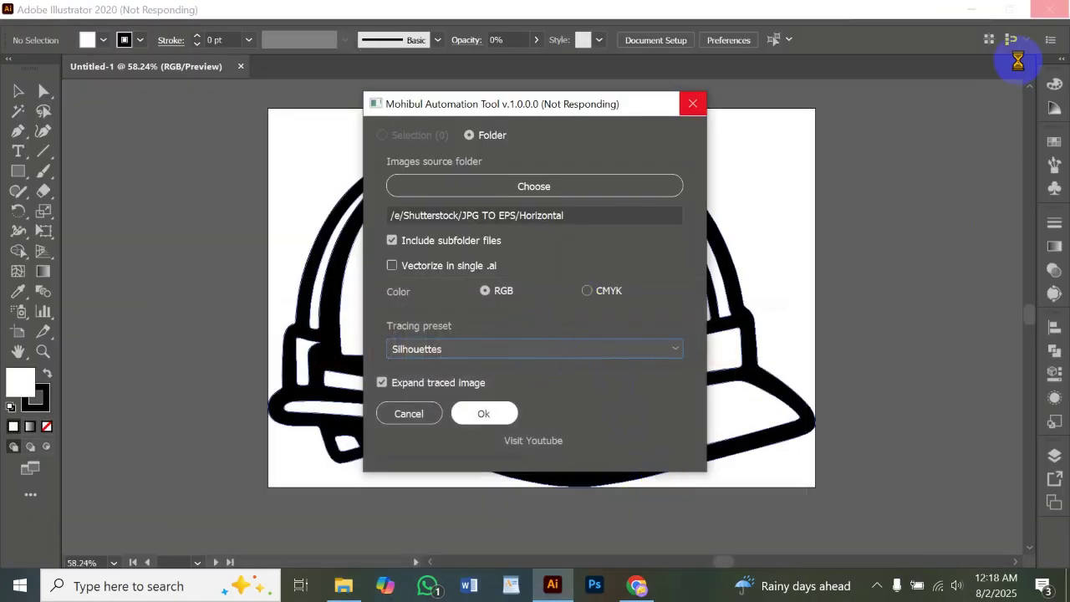
click(972, 10)
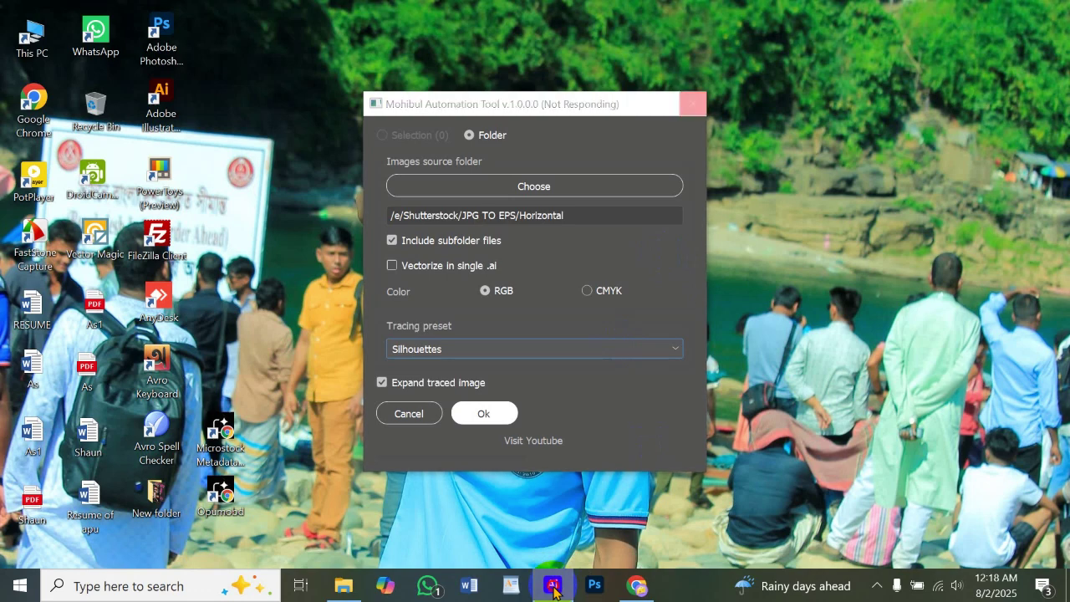
click(637, 587)
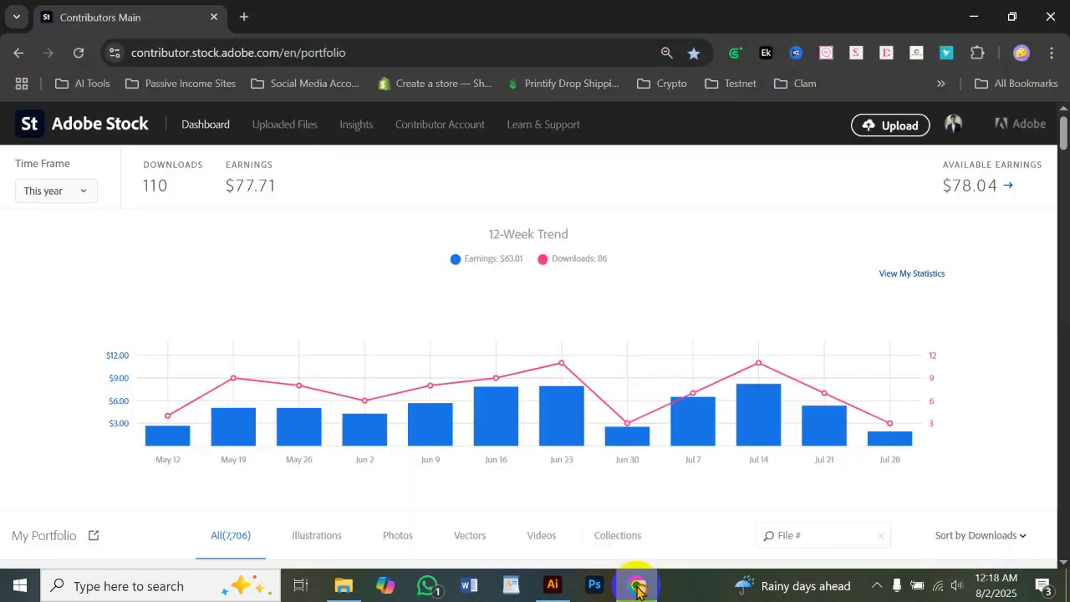
click(637, 588)
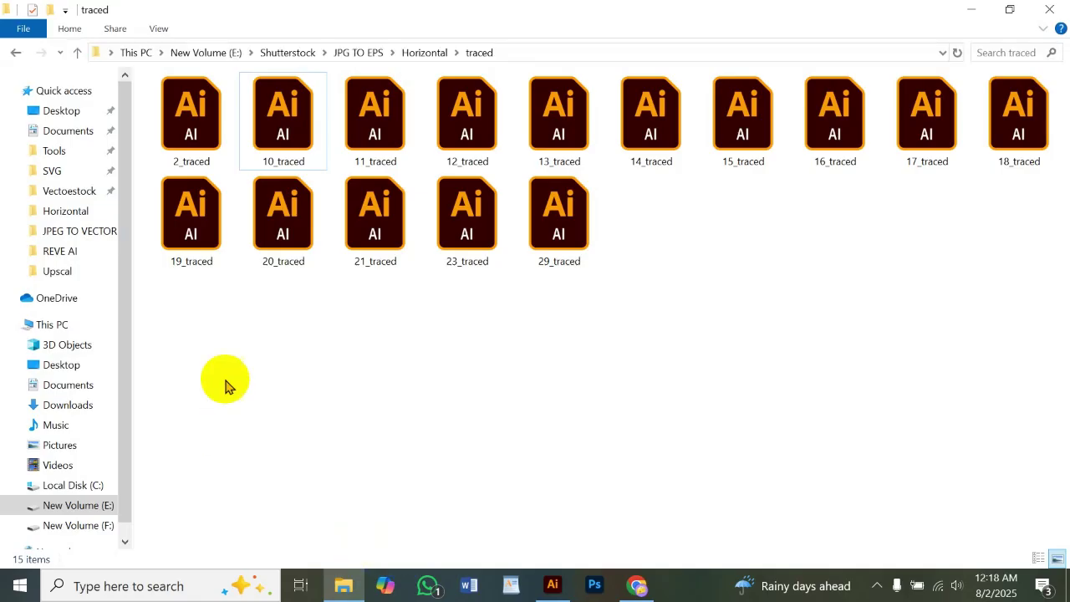
click(554, 584)
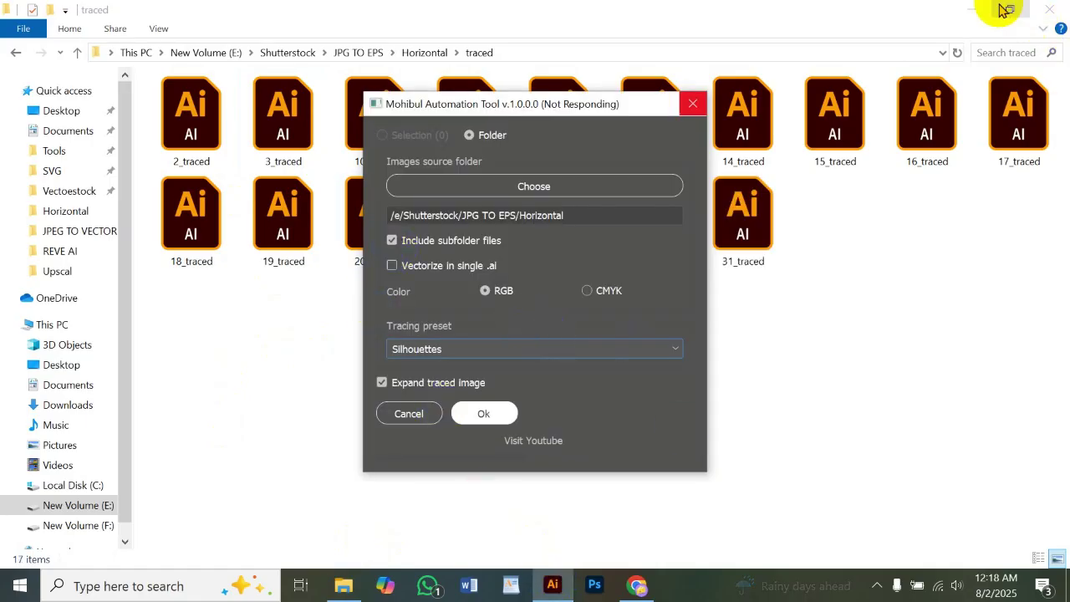
click(974, 10)
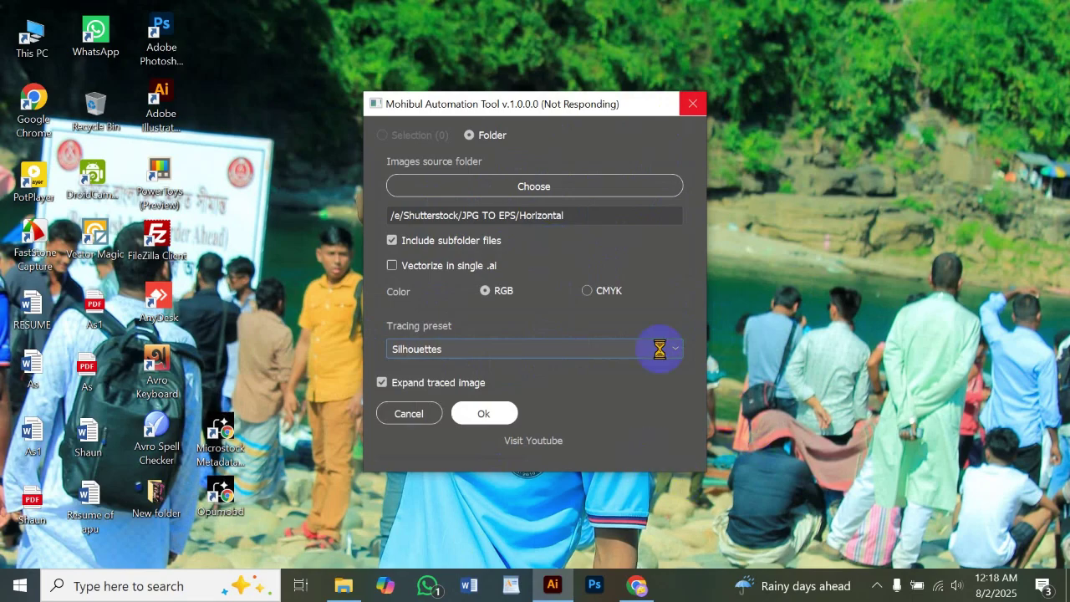
- Switch to Chrome and look over the earnings trend and portfolio on the Adobe Stock contributor dashboard, then minimize the browser
click(635, 584)
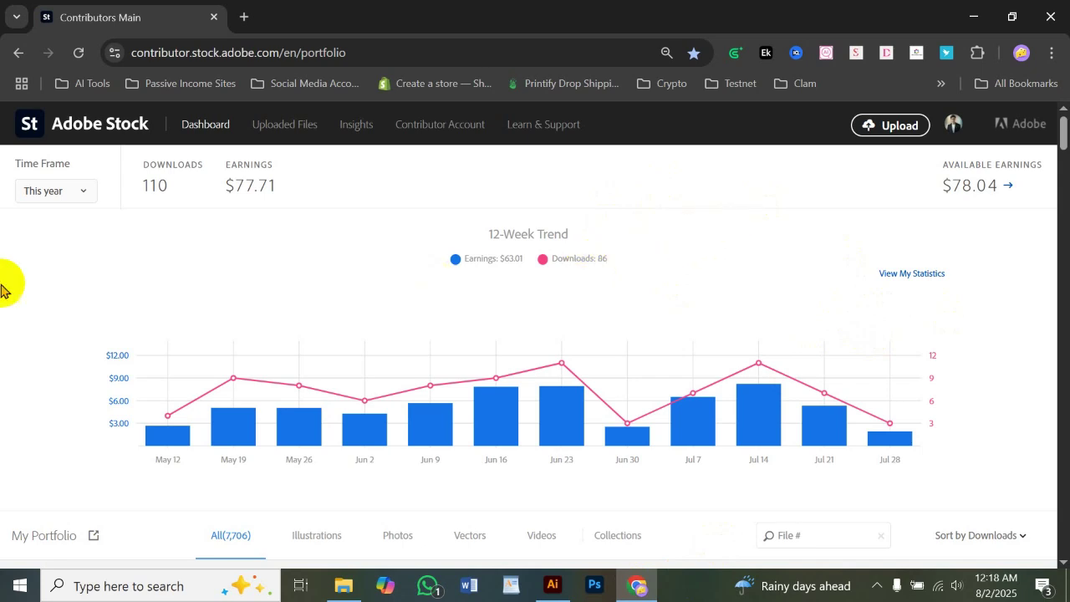
scroll(568, 357, down, 1)
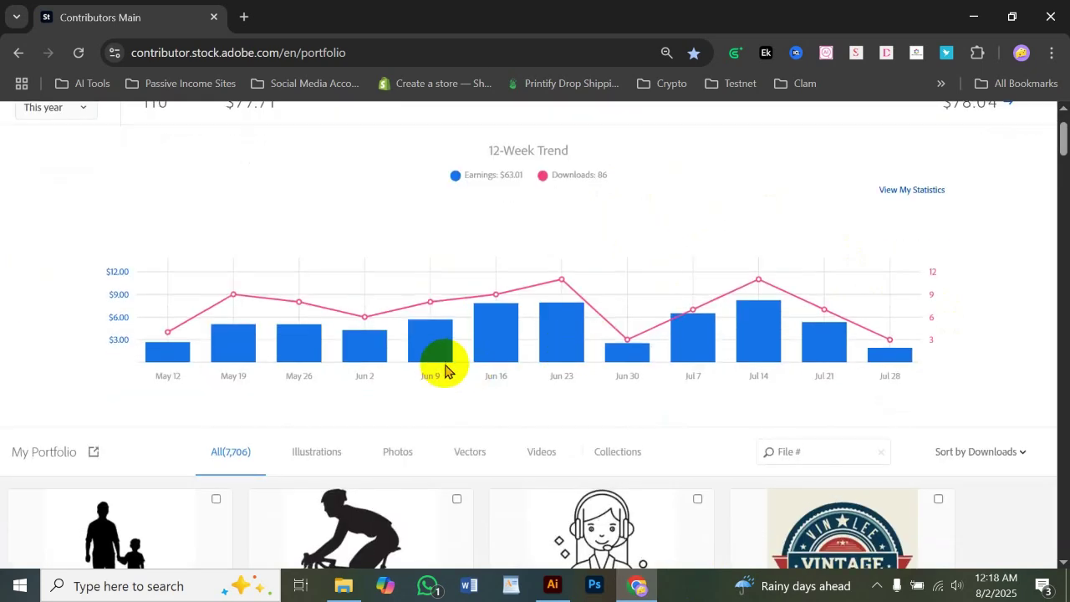
scroll(465, 363, up, 2)
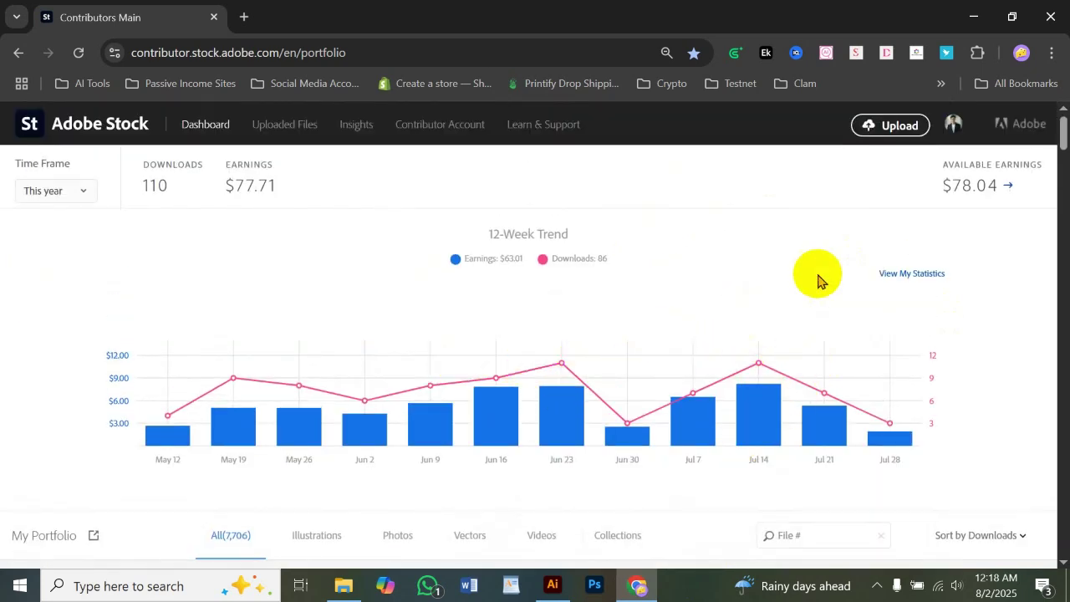
click(970, 19)
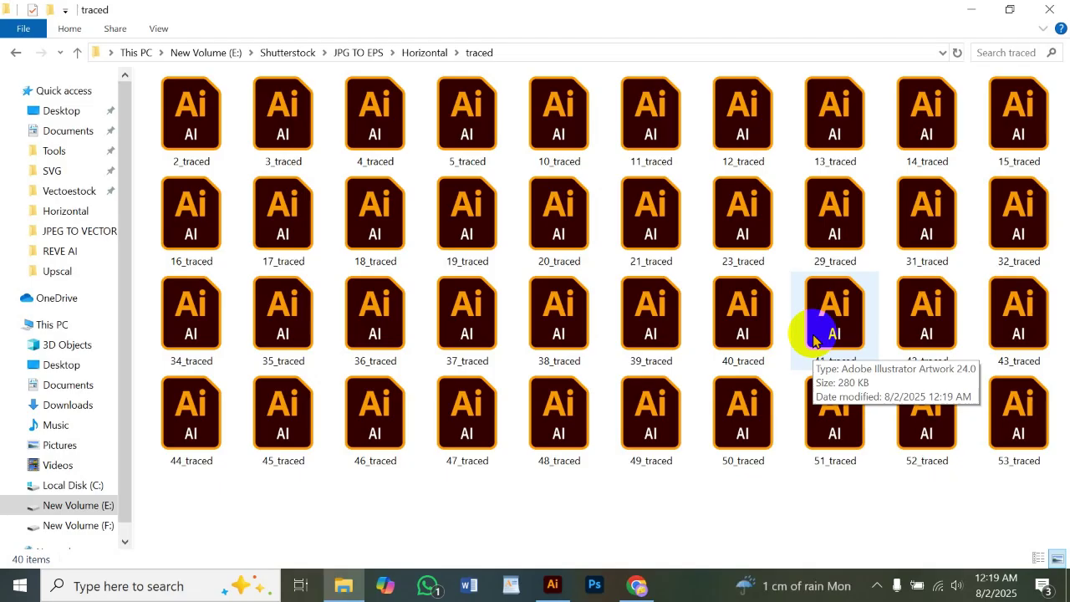
- Follow the batch tracing progress by checking the output files in the traced folder and the automation script's dialog
scroll(535, 448, down, 1)
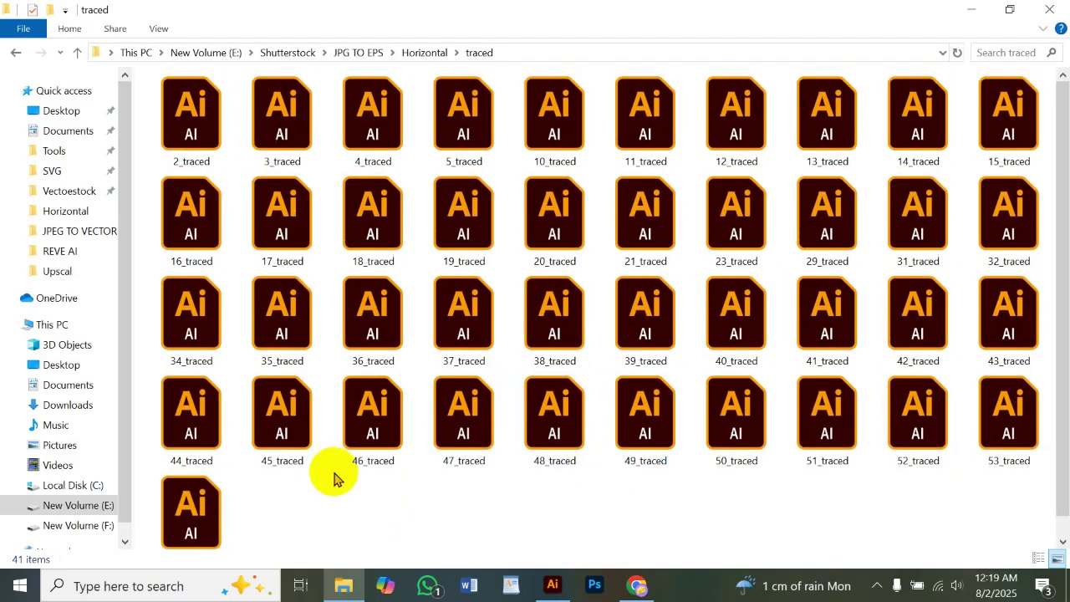
click(552, 586)
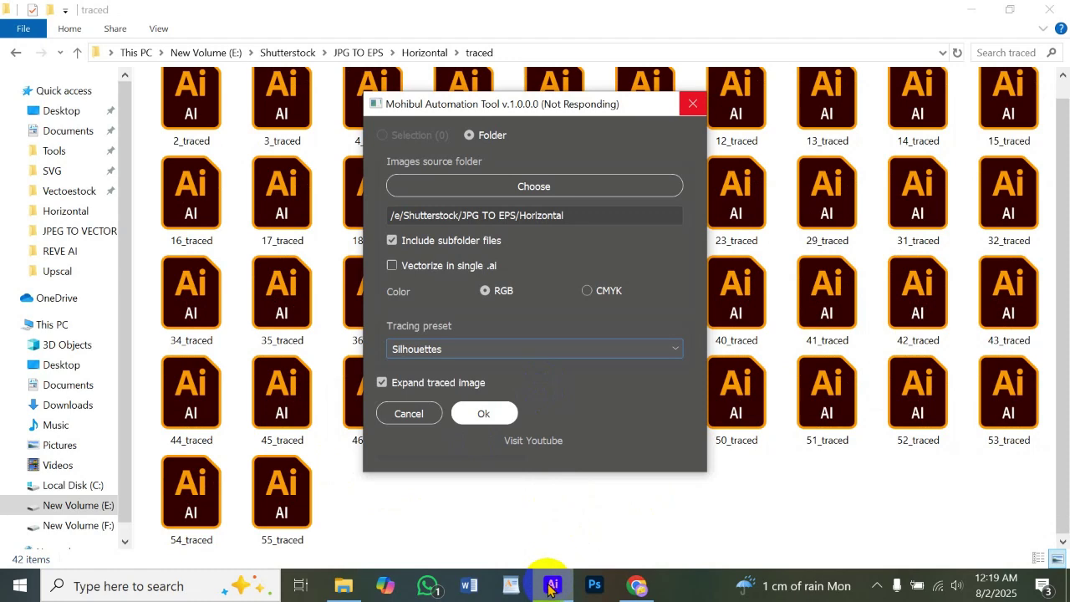
click(343, 585)
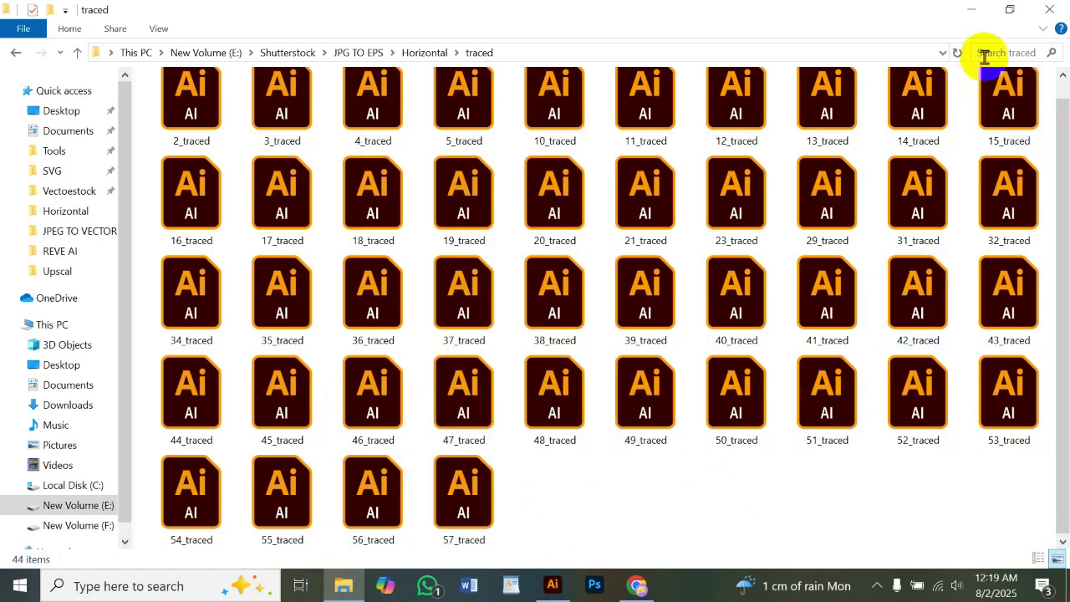
scroll(710, 306, up, 1)
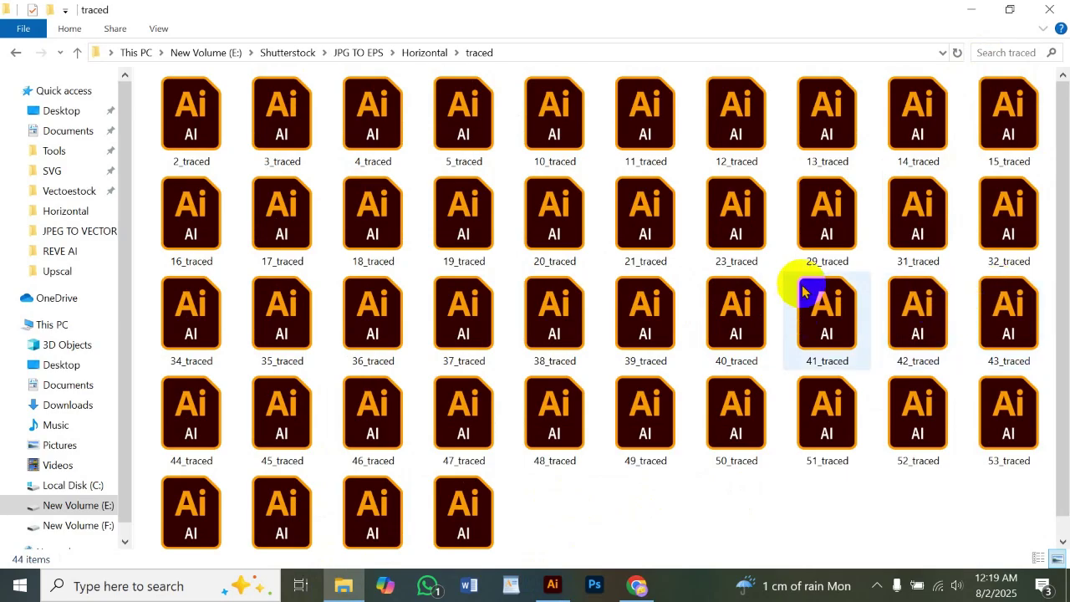
scroll(808, 301, down, 1)
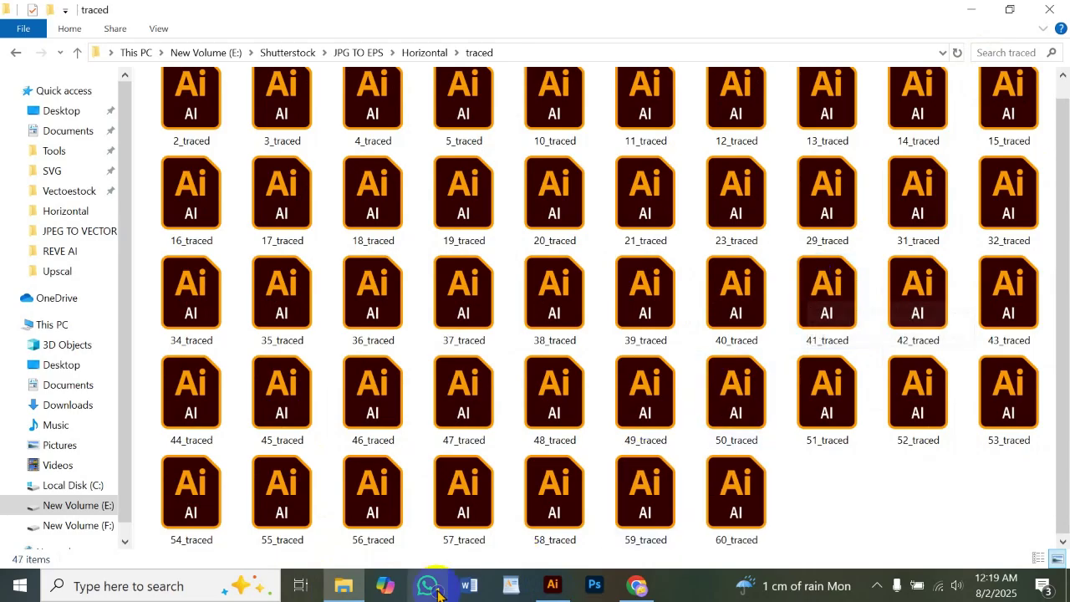
click(550, 586)
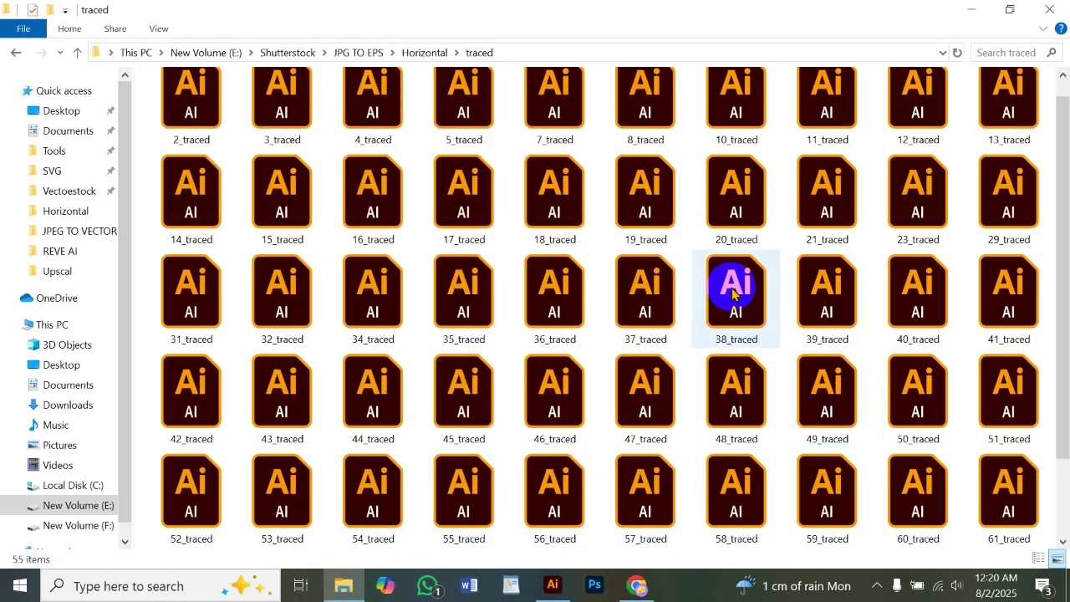
- Monitor the full list of AI files in the traced folder during tracing, then check the script's dialog and return to the folder
scroll(770, 276, down, 1)
scroll(753, 293, up, 2)
scroll(825, 287, down, 2)
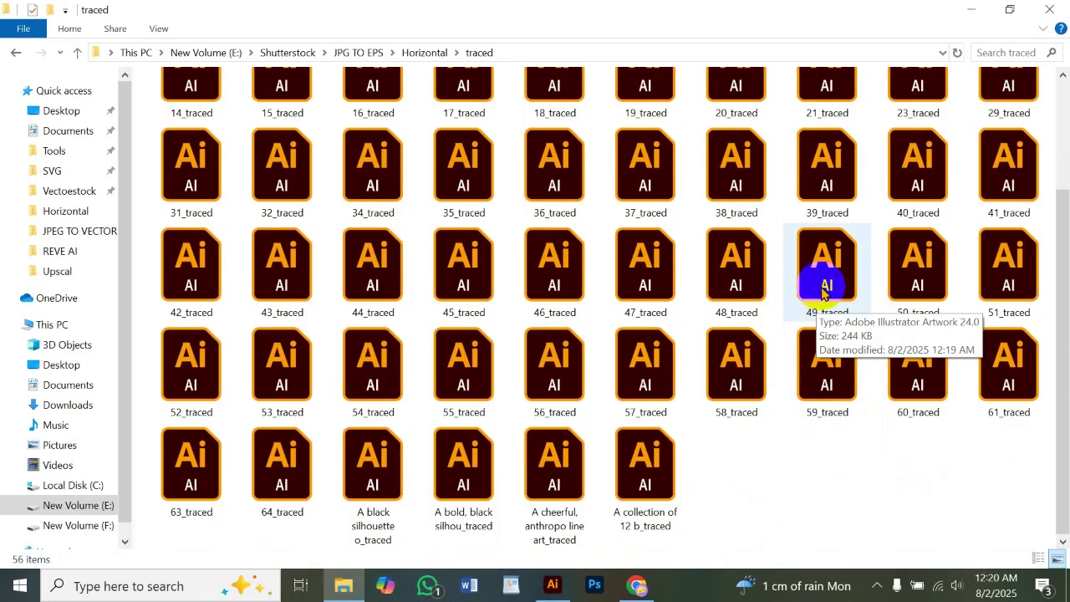
scroll(803, 311, up, 2)
scroll(816, 309, down, 2)
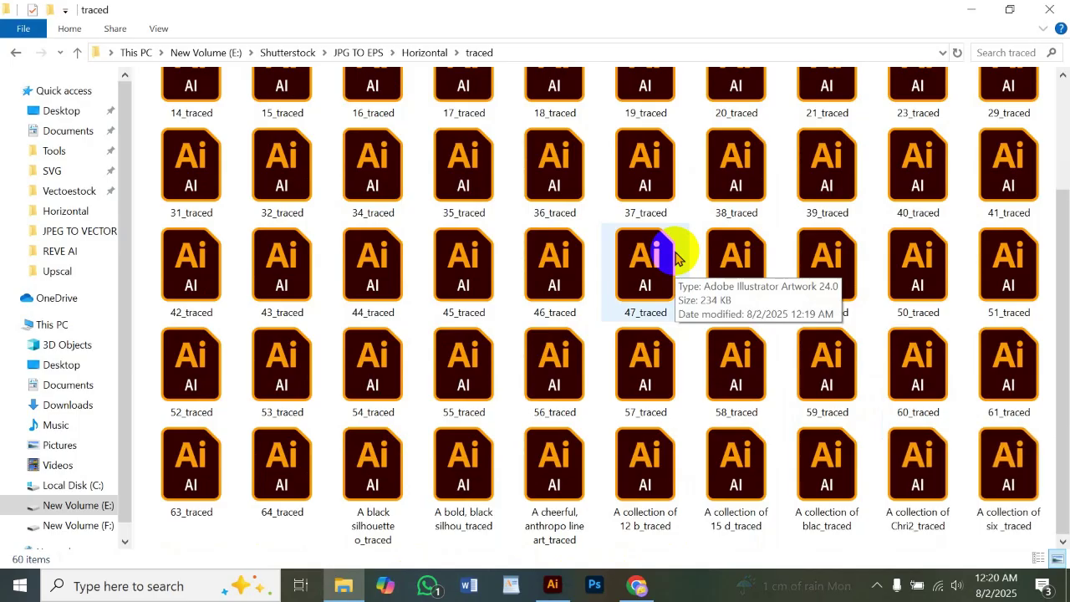
scroll(446, 258, up, 3)
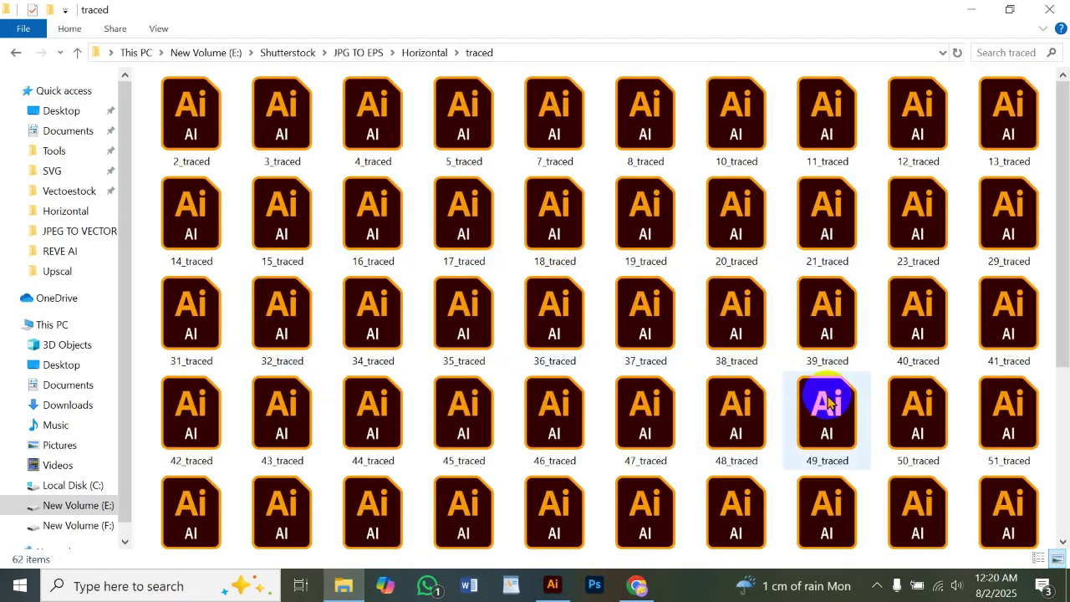
scroll(795, 393, down, 3)
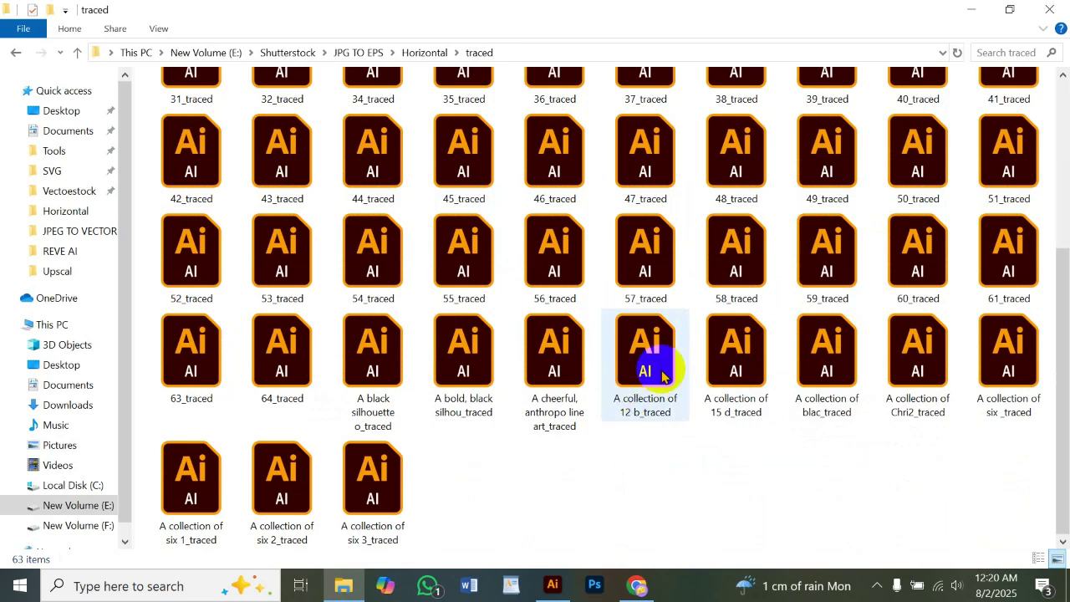
scroll(669, 368, up, 3)
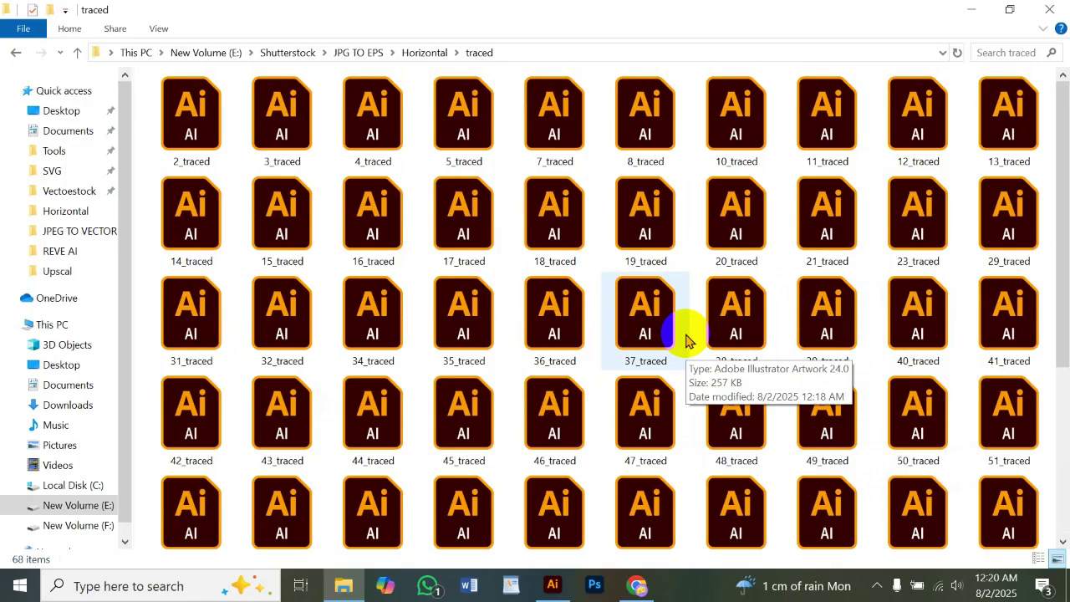
scroll(513, 168, down, 3)
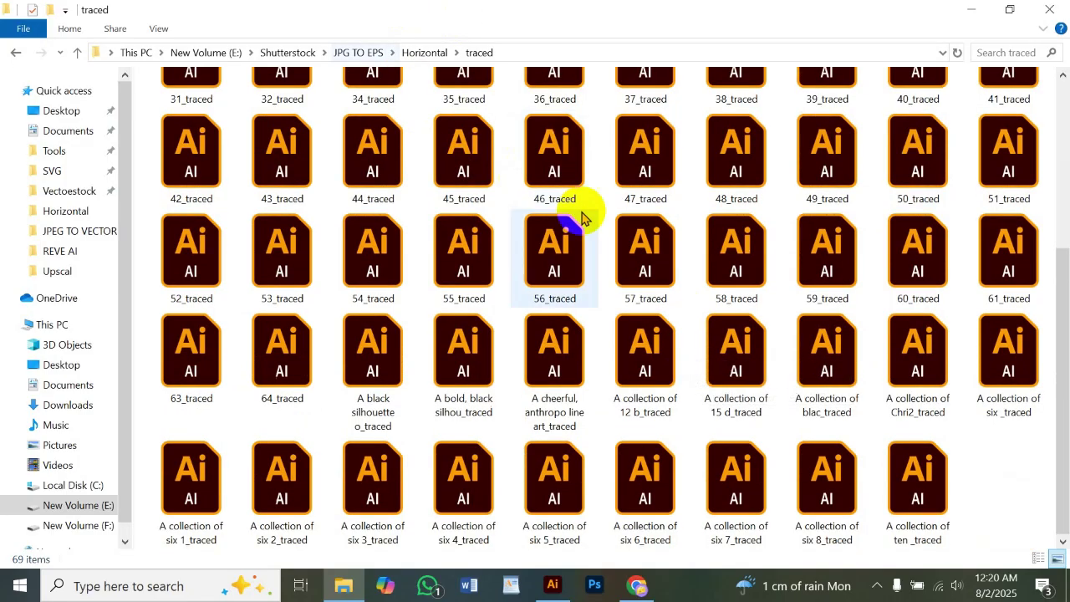
scroll(780, 368, up, 3)
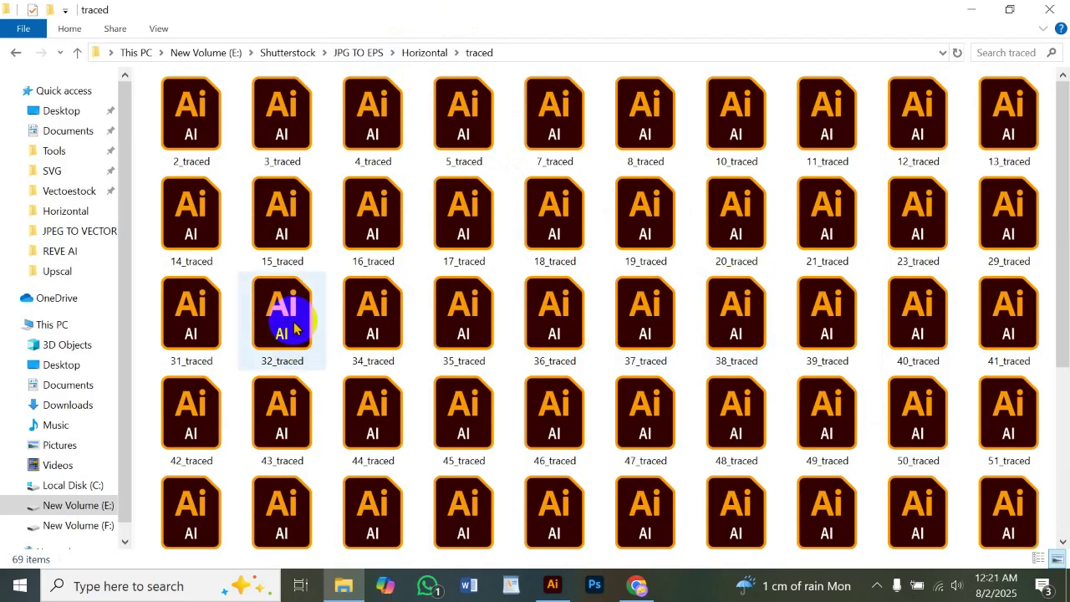
scroll(685, 435, down, 3)
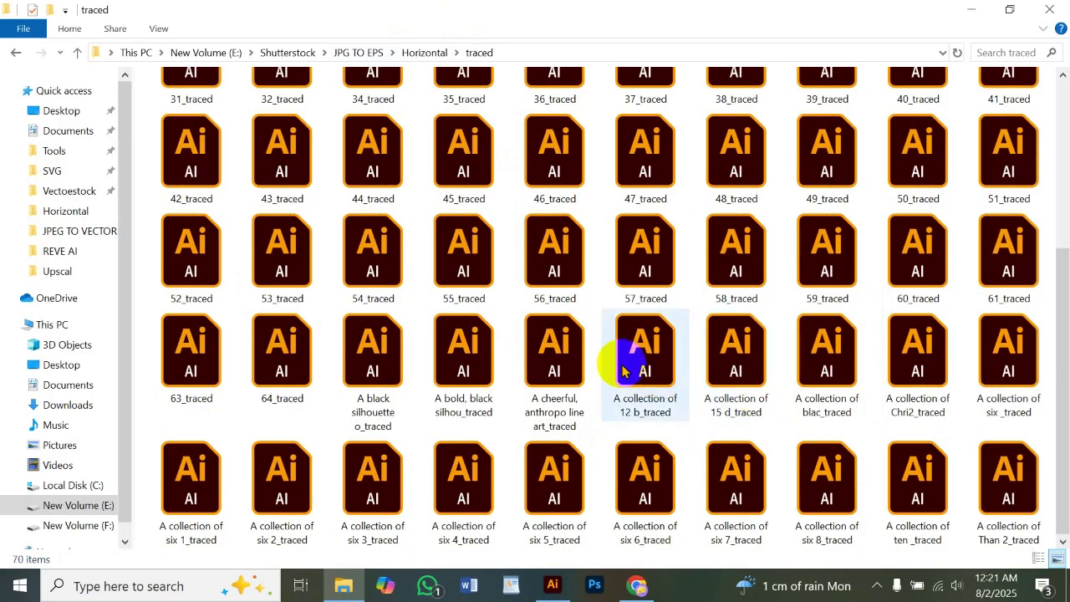
scroll(621, 408, up, 3)
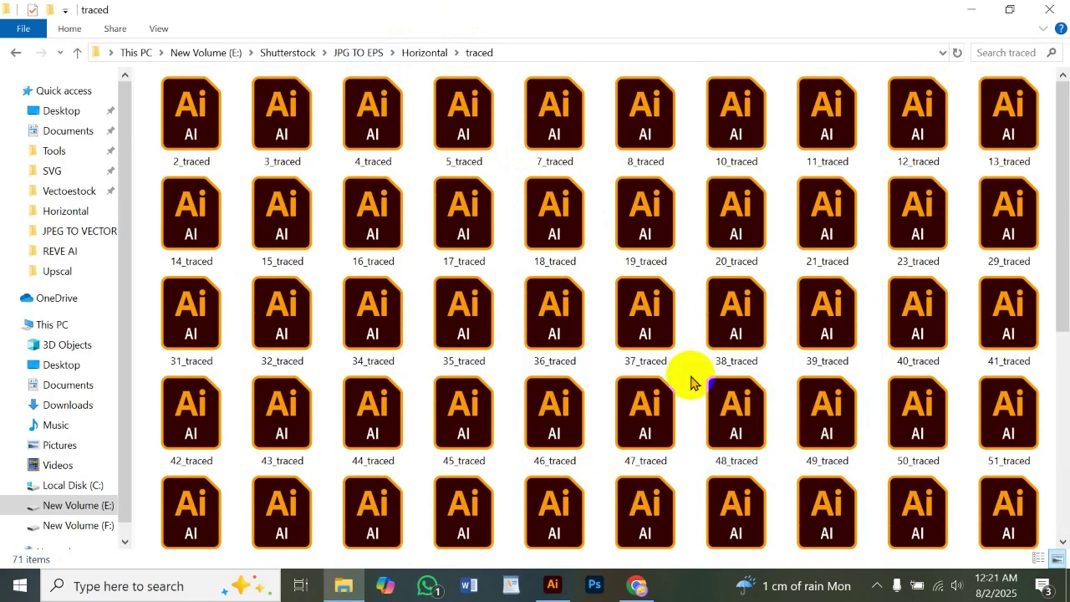
scroll(702, 387, down, 4)
scroll(461, 390, up, 4)
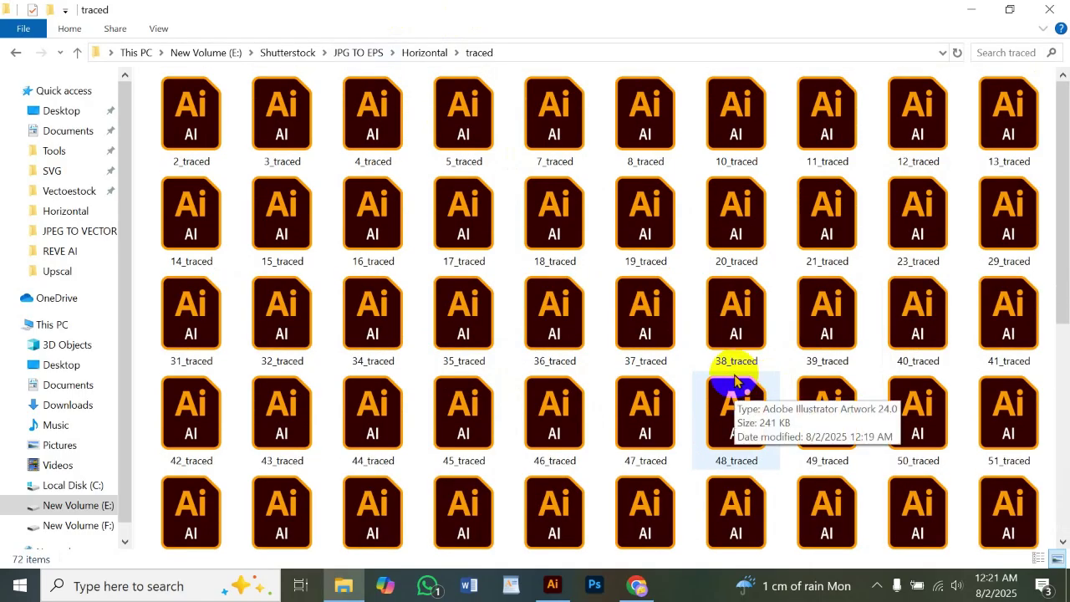
scroll(719, 368, down, 5)
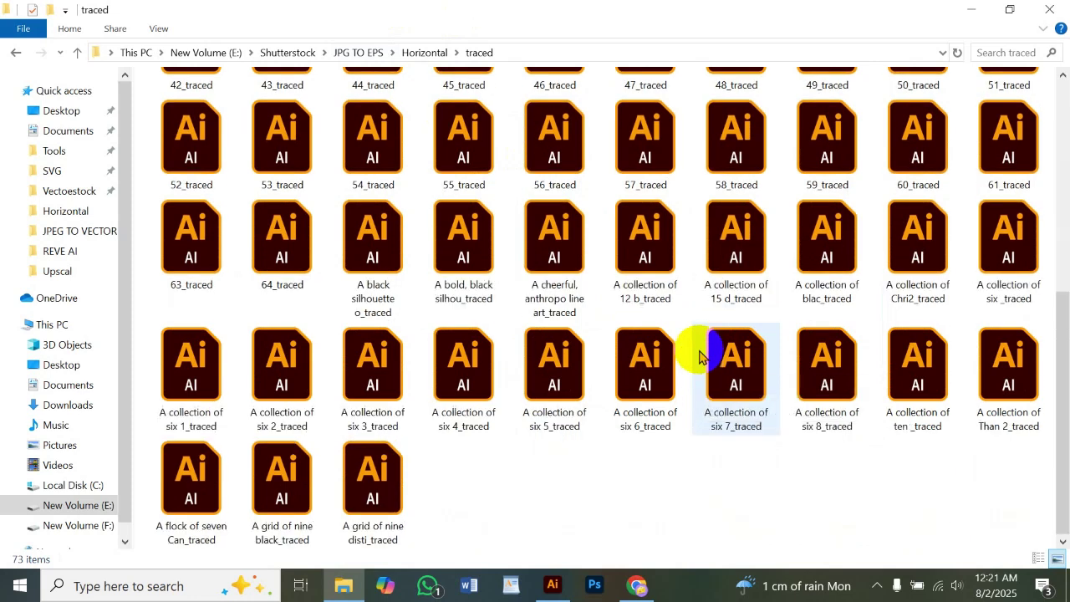
click(640, 357)
click(640, 360)
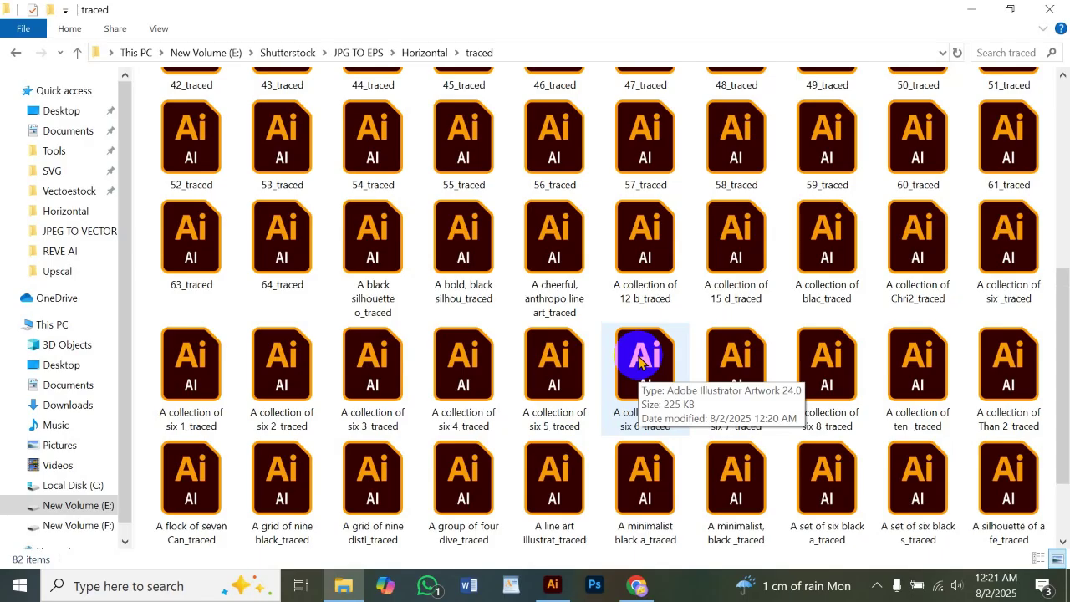
scroll(826, 360, down, 1)
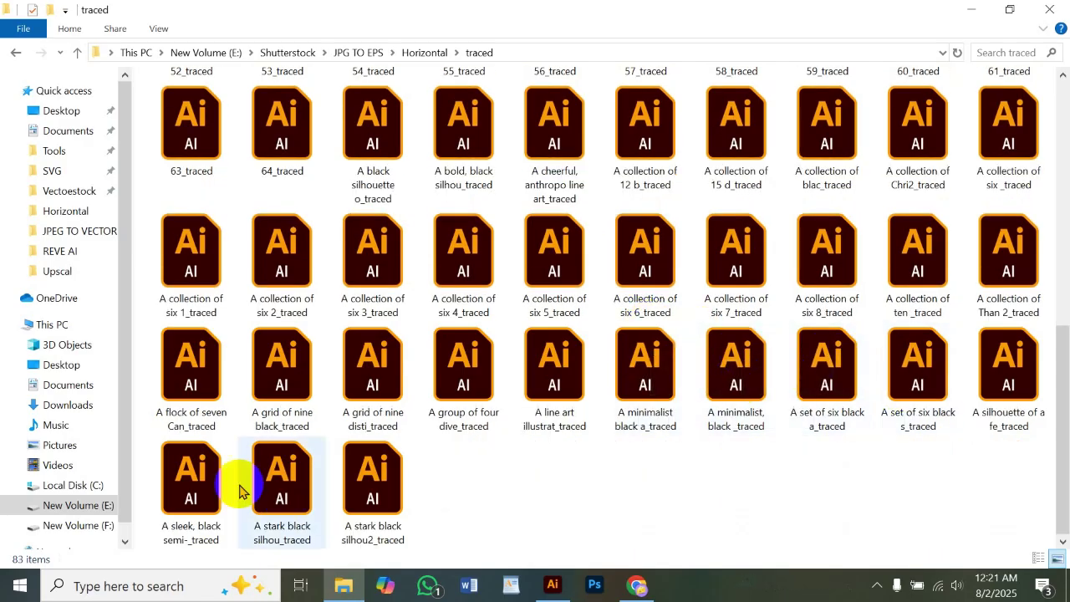
scroll(788, 371, up, 4)
scroll(836, 310, down, 5)
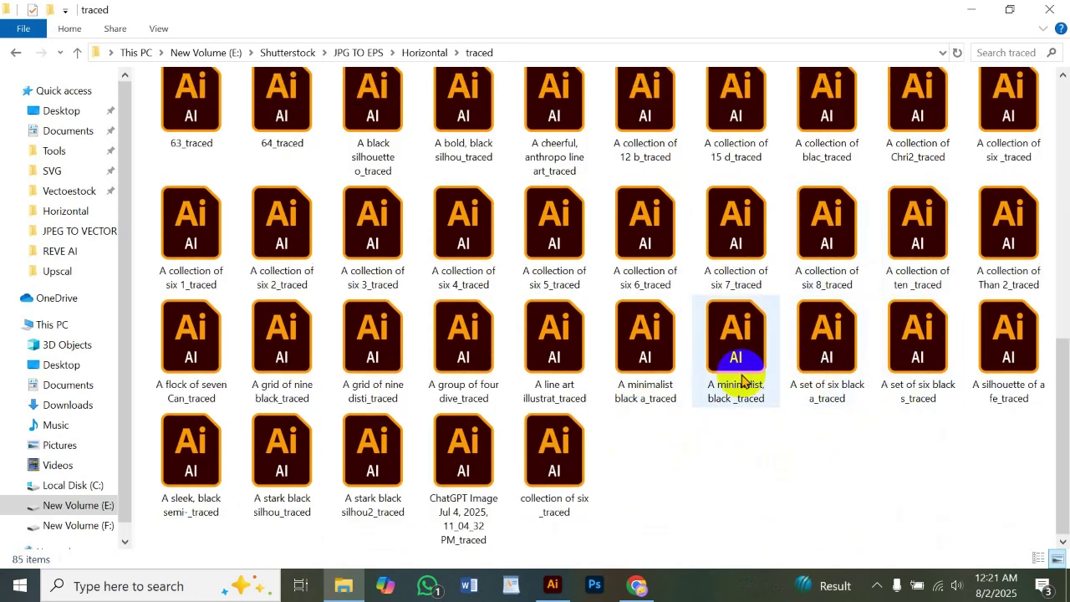
click(970, 10)
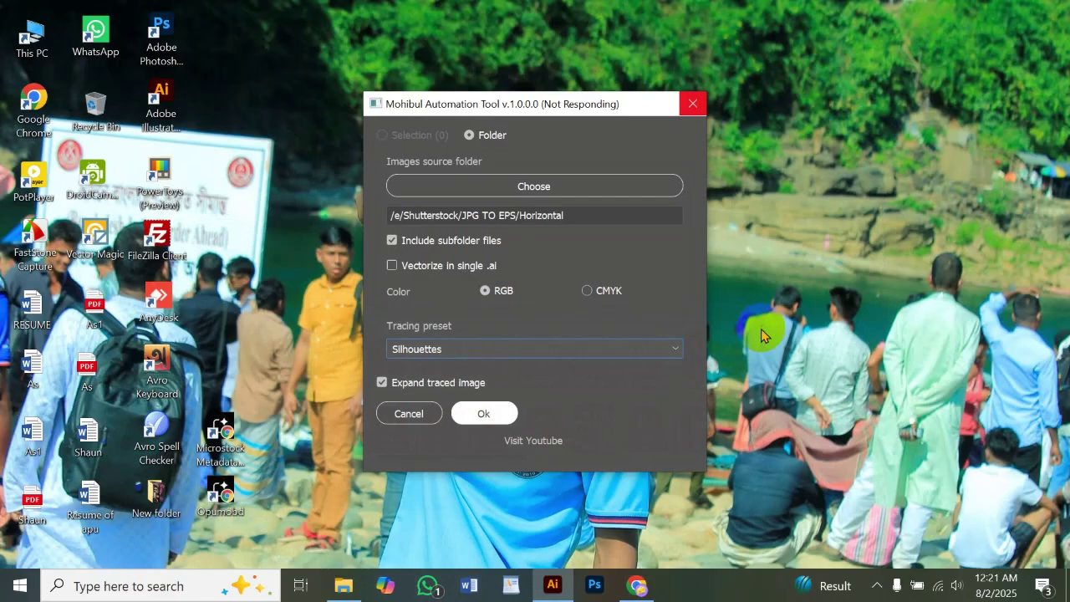
click(344, 585)
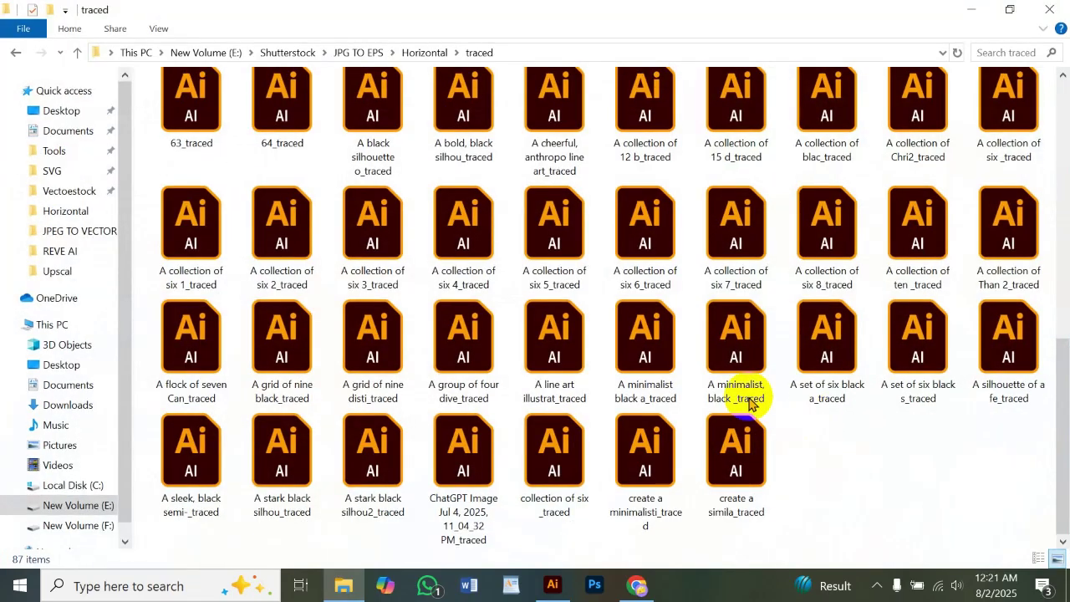
- Select the traced AI files from the first to create a simila_traced, view their combined properties, and clear the selection
click(210, 116)
scroll(551, 251, down, 10)
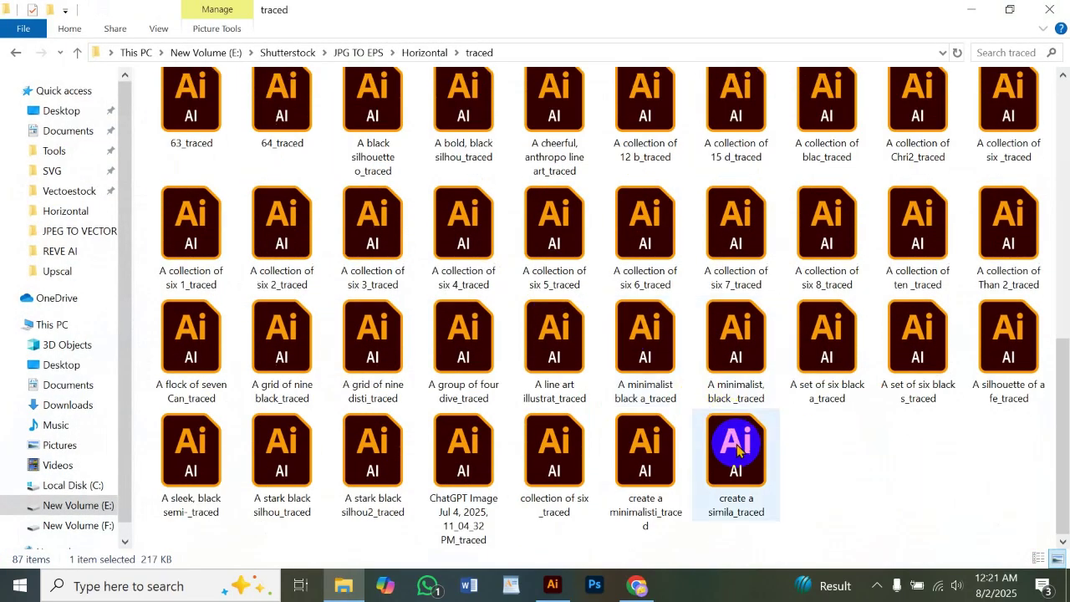
shift+click(732, 446)
right_click(733, 443)
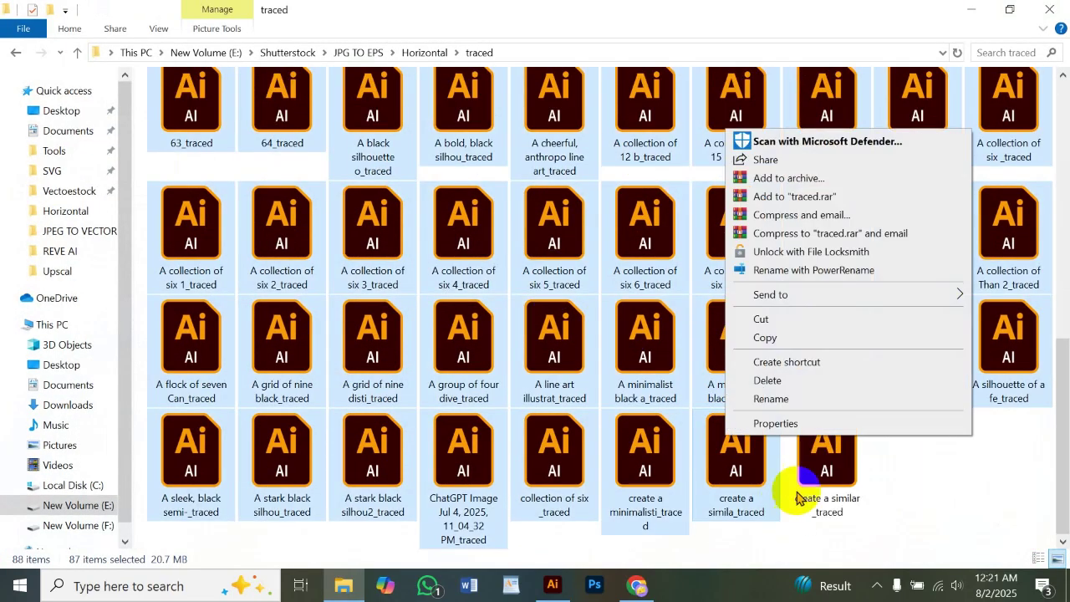
click(787, 423)
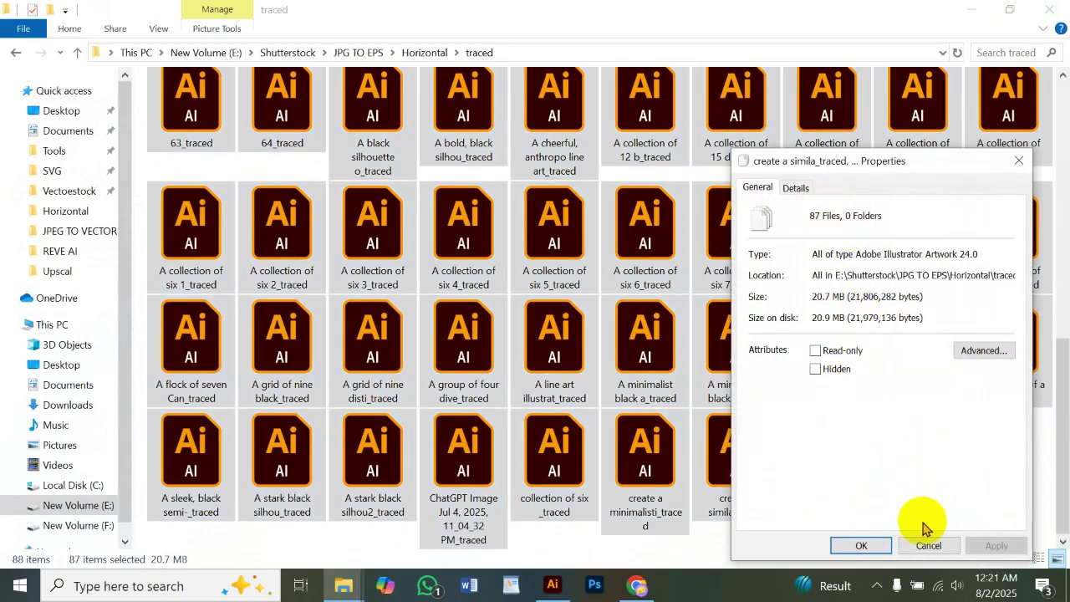
click(932, 546)
click(996, 485)
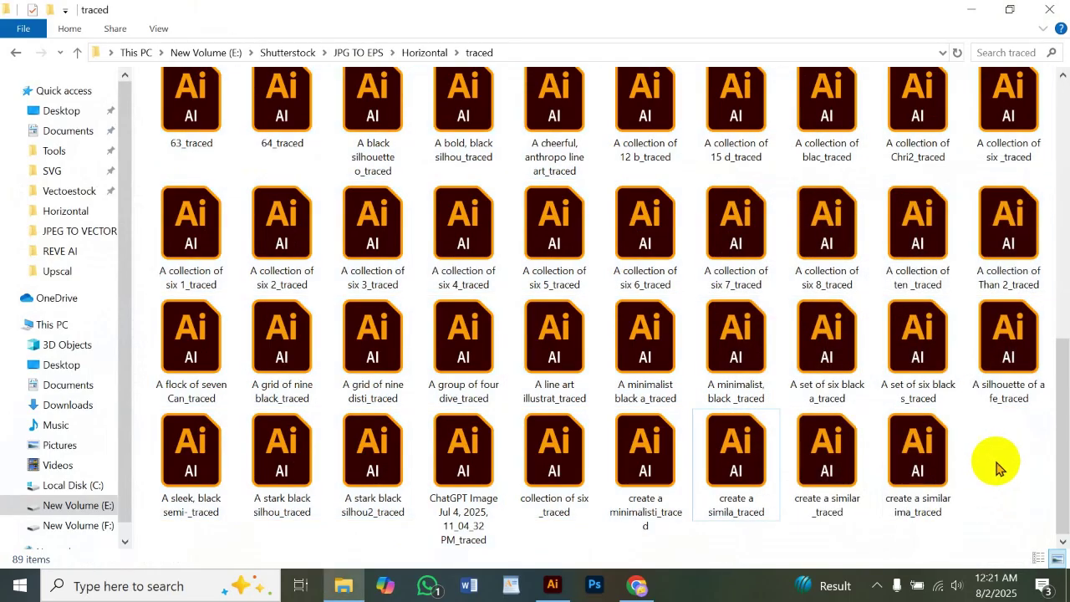
- Open the Horizontal source folder and look through its original images from start to end
scroll(510, 397, up, 5)
click(84, 211)
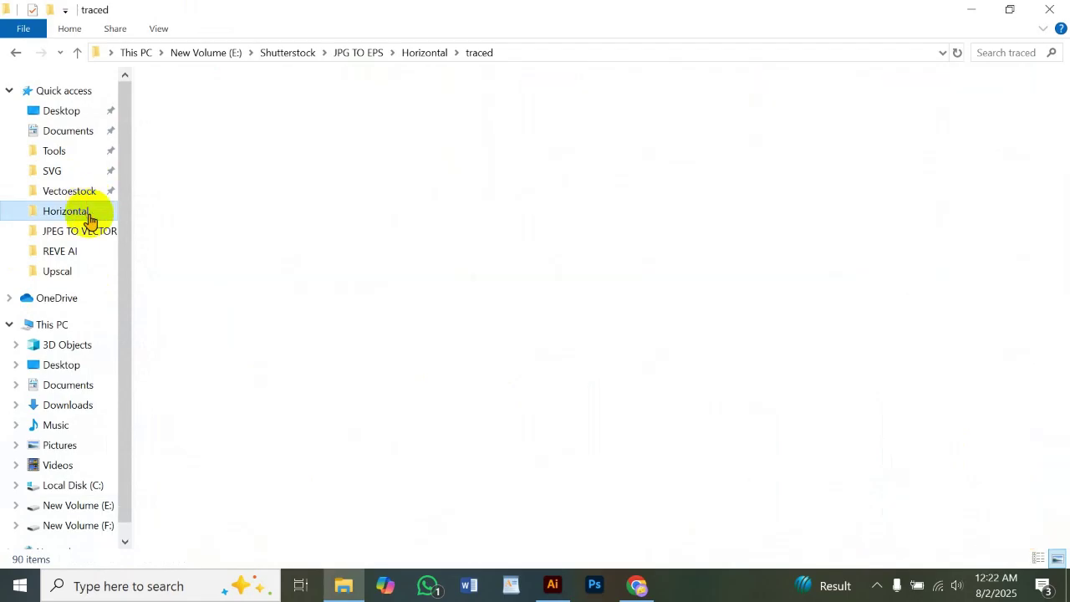
scroll(566, 298, down, 10)
scroll(712, 411, up, 10)
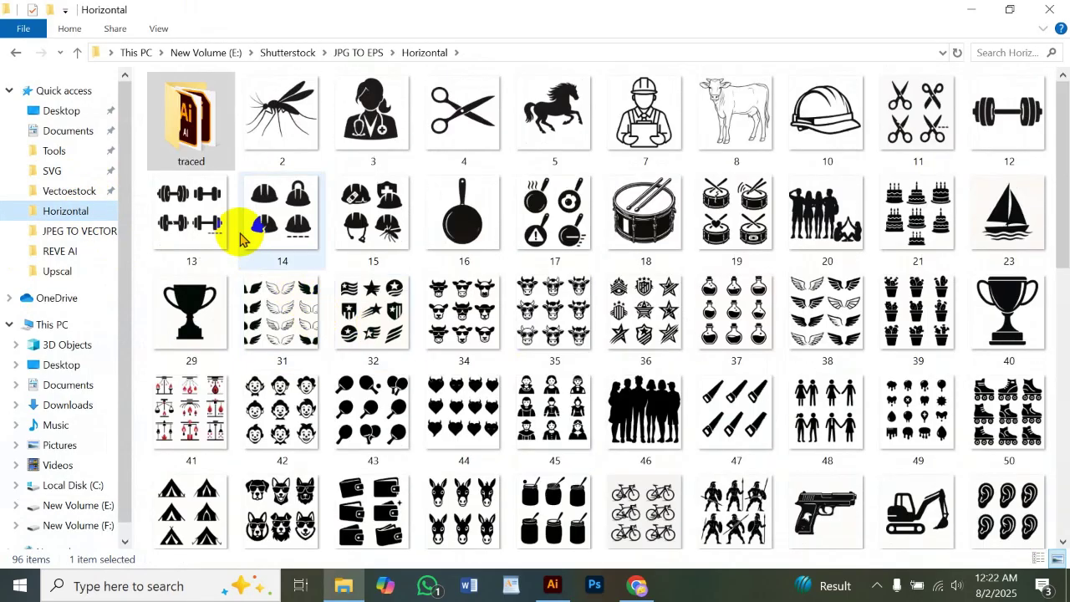
scroll(796, 484, down, 10)
key(Home)
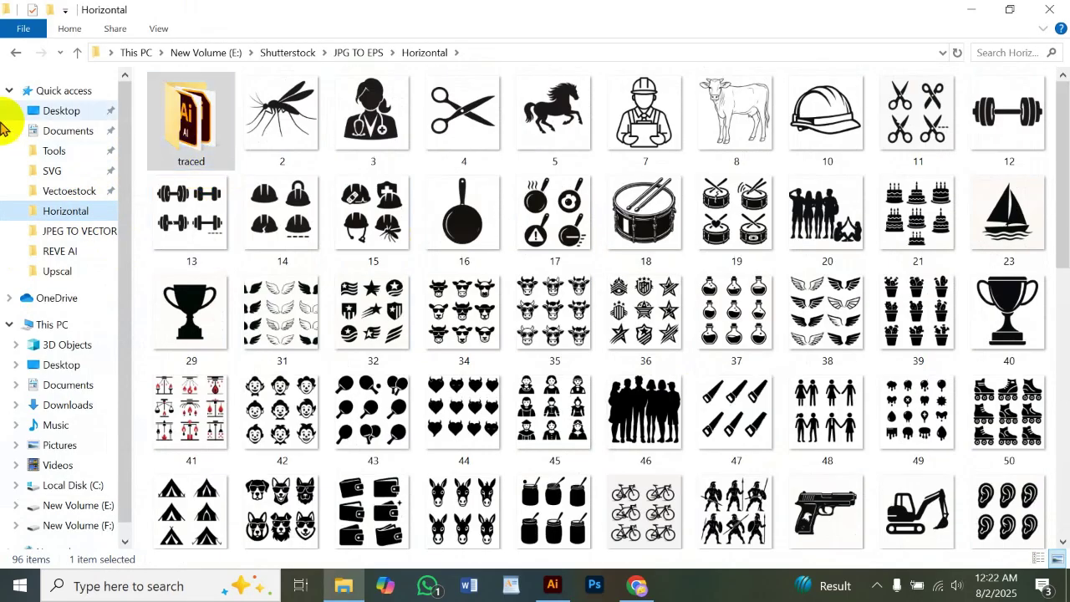
- Reopen the traced subfolder and inspect the newest AI files at the end of the list
key(Return)
scroll(777, 372, down, 5)
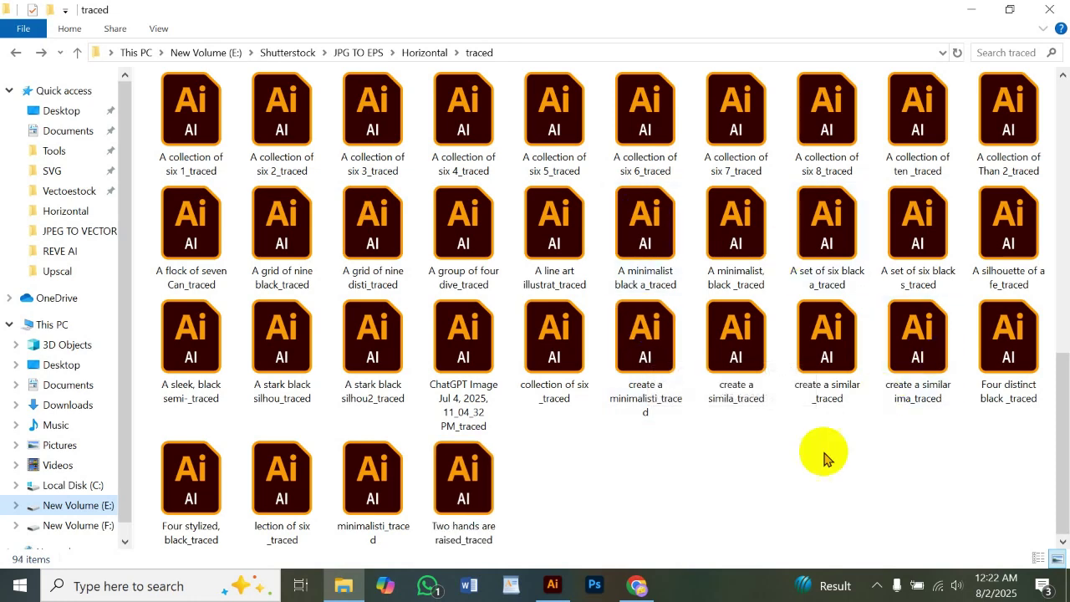
scroll(794, 434, up, 5)
scroll(792, 425, down, 5)
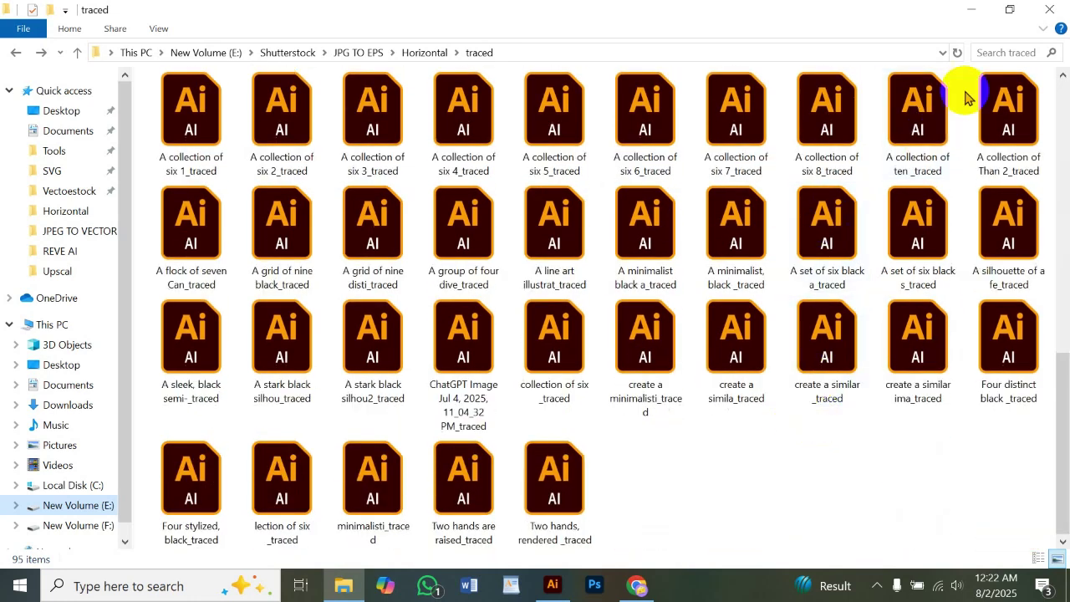
- Minimise the traced folder to the desktop, restore it and look through its AI files from start to end
click(971, 12)
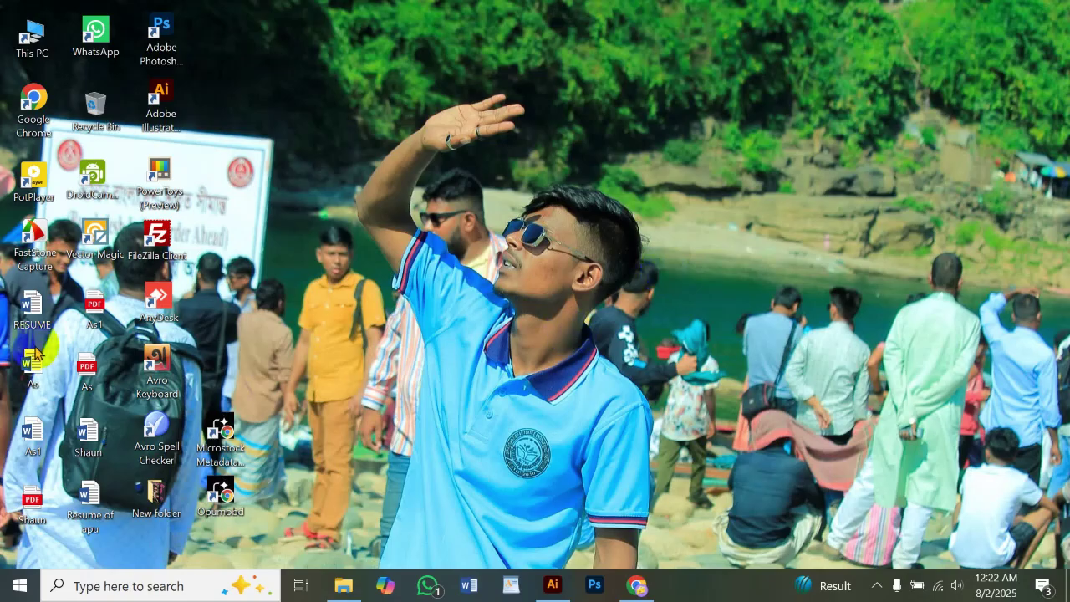
click(551, 434)
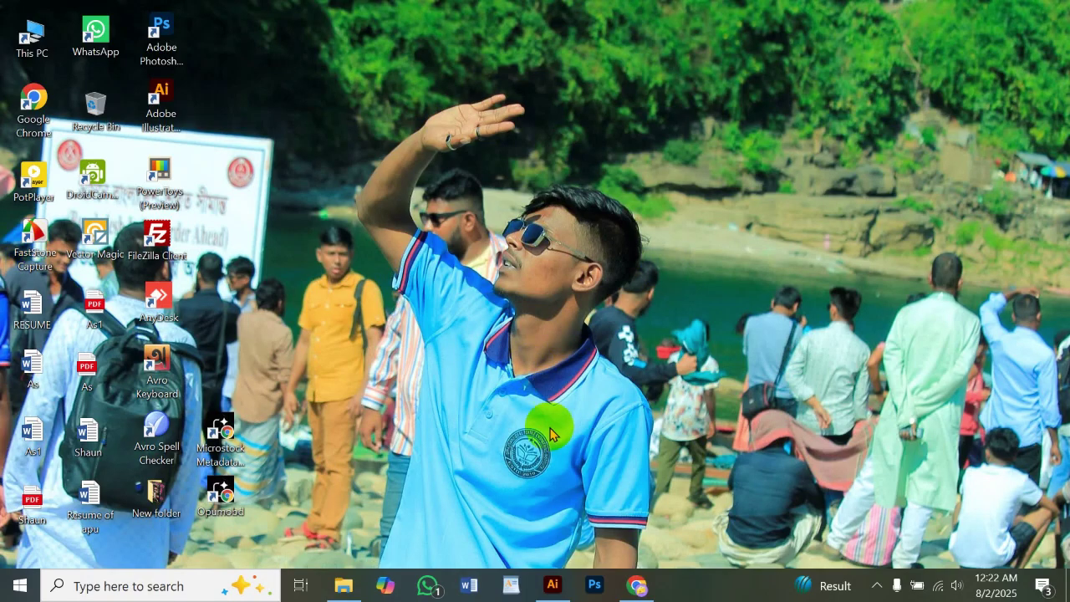
click(339, 585)
scroll(721, 461, up, 5)
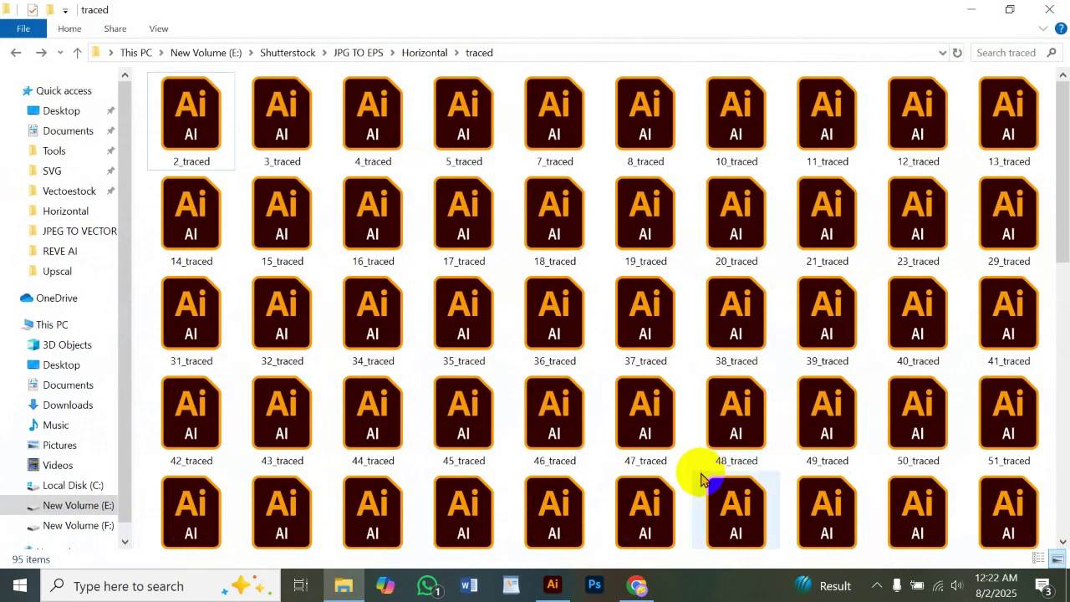
scroll(720, 418, down, 10)
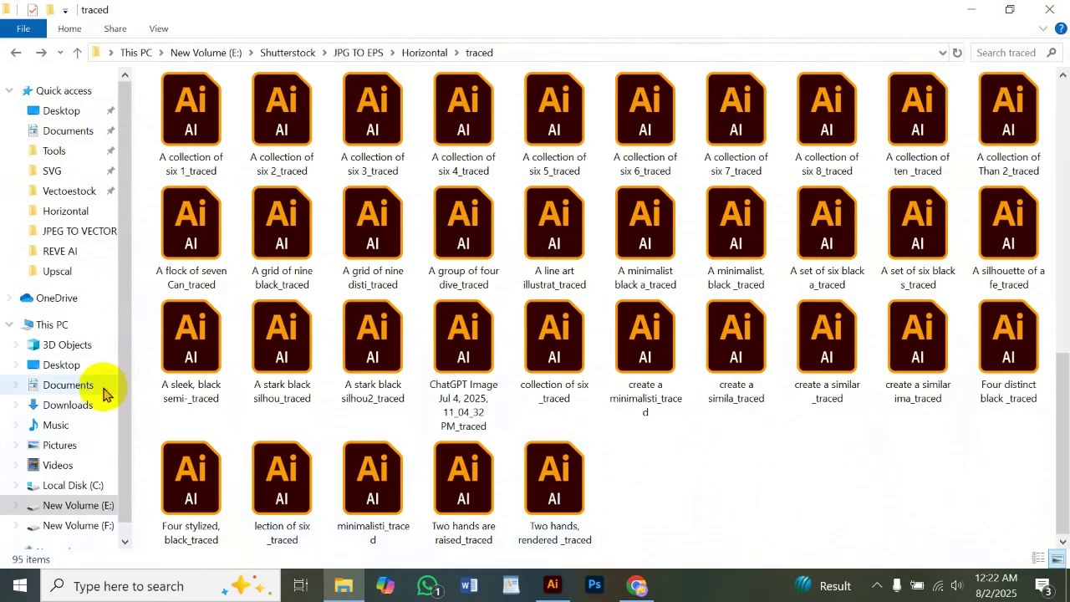
- Review the last original images in the Horizontal source folder, then check Illustrator briefly and return to the folder
click(75, 211)
scroll(726, 527, down, 10)
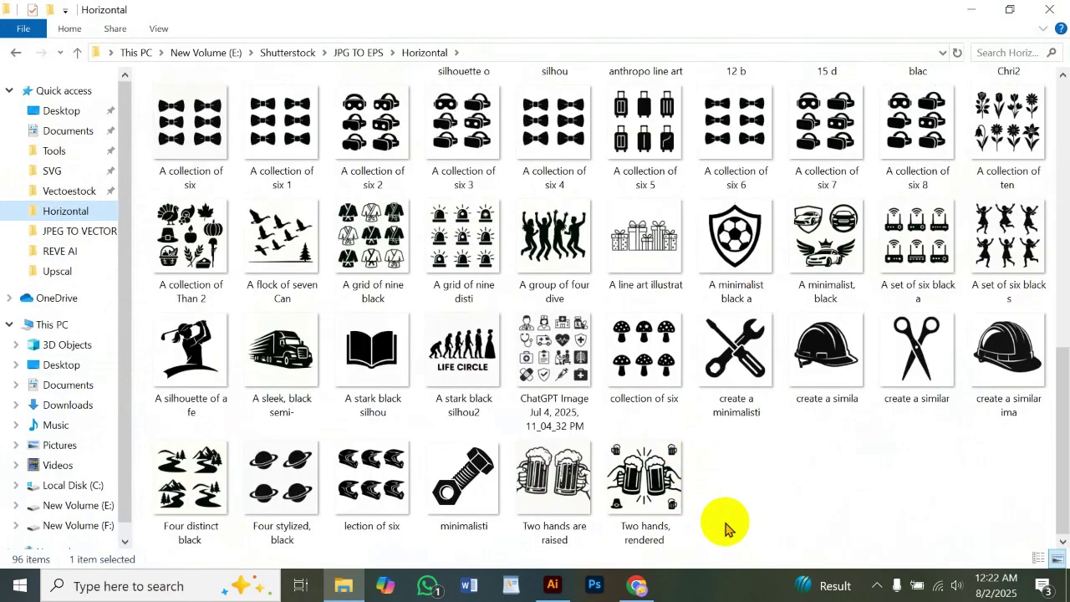
click(548, 587)
scroll(586, 346, down, 5)
scroll(518, 360, up, 5)
click(344, 585)
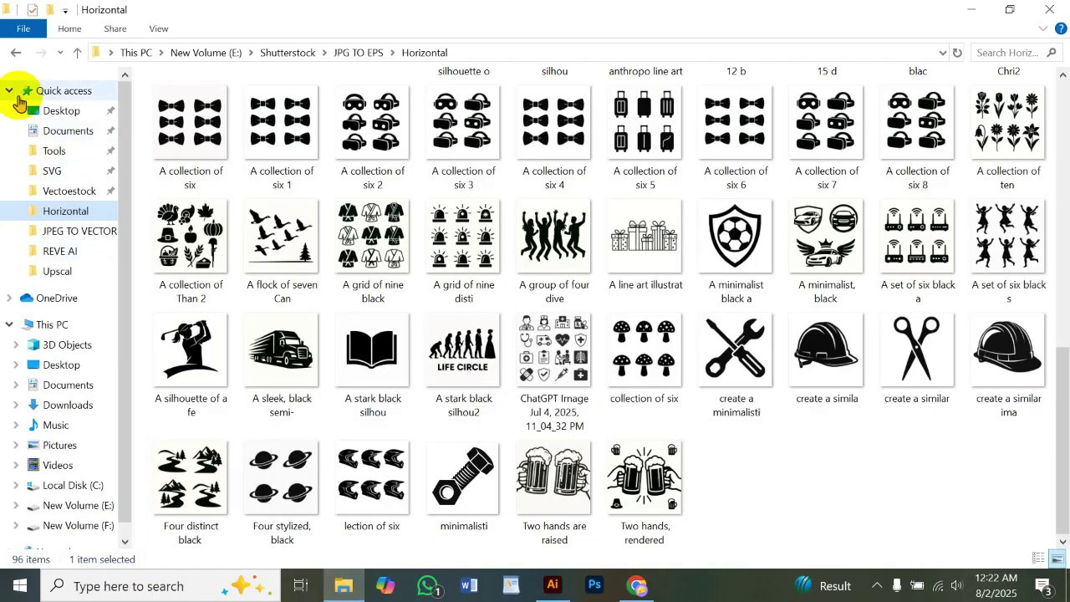
- Return to the traced folder, select all its AI files, view their combined properties and close them without changes
click(16, 57)
scroll(568, 199, down, 8)
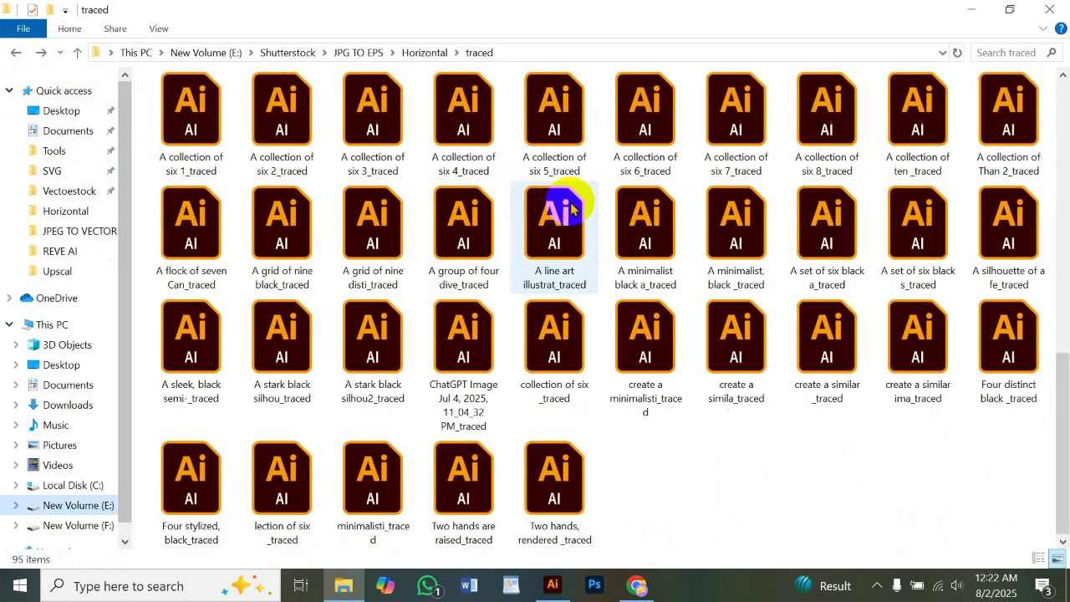
scroll(736, 358, up, 10)
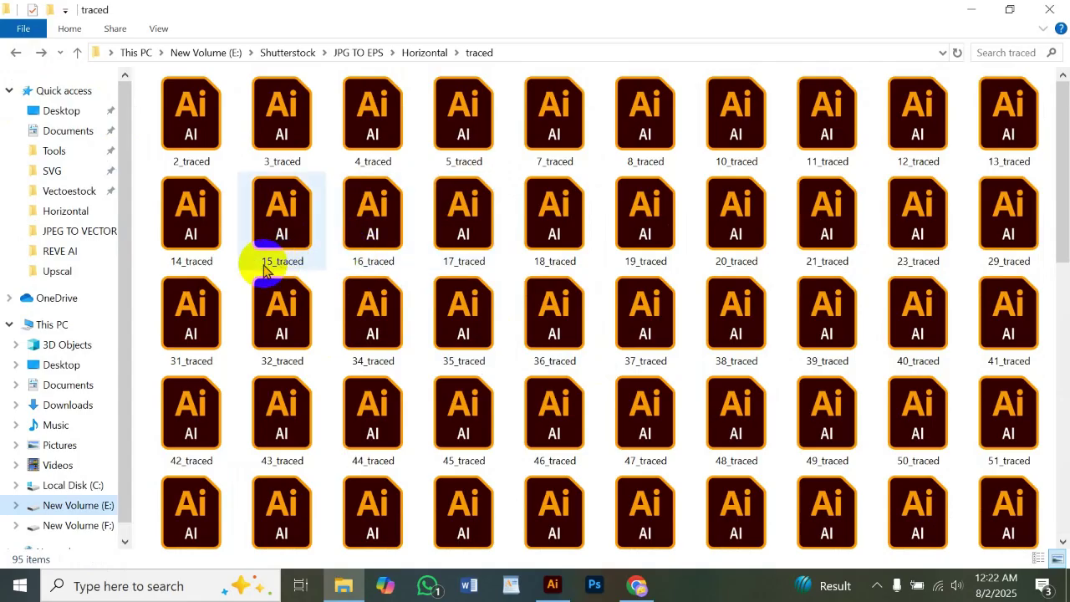
click(196, 125)
scroll(650, 437, down, 10)
shift+click(566, 480)
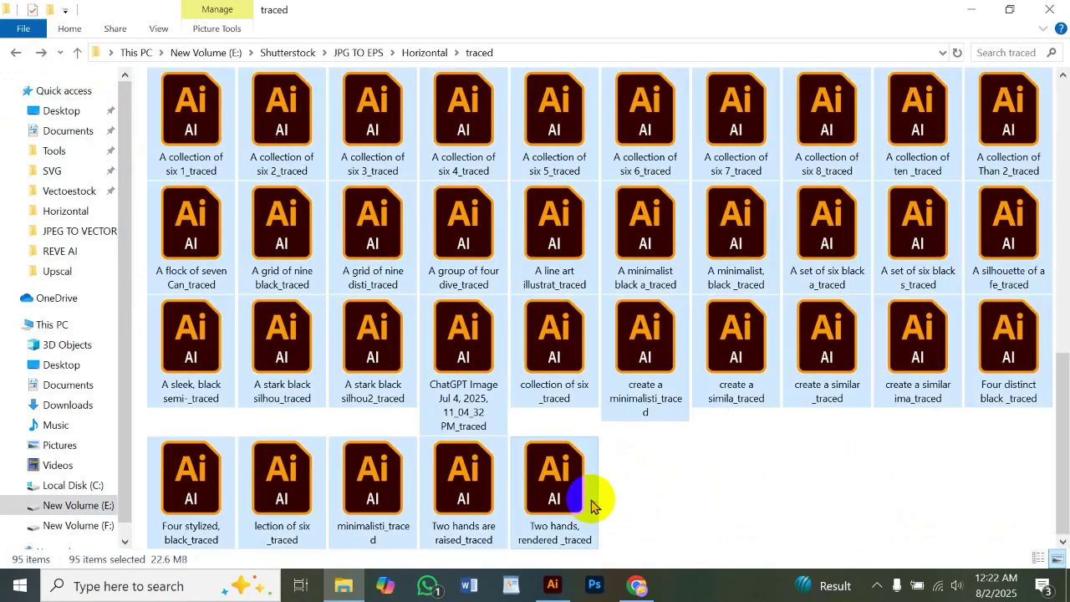
right_click(566, 481)
click(674, 463)
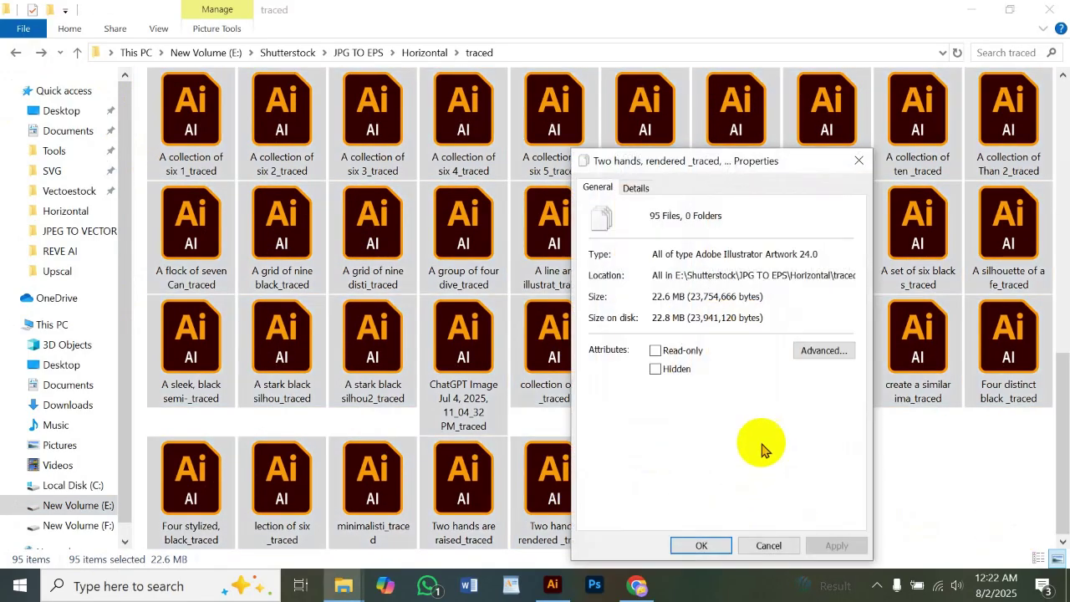
click(777, 547)
- Switch to Illustrator, browse the recent traced file thumbnails on the home screen, and minimise it again
click(556, 586)
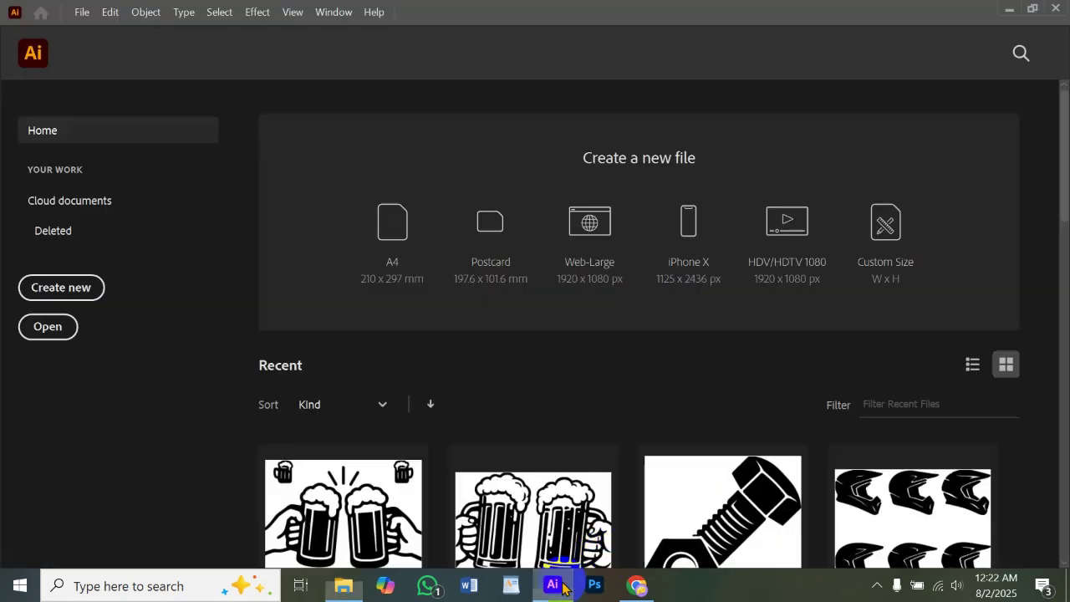
scroll(719, 395, down, 3)
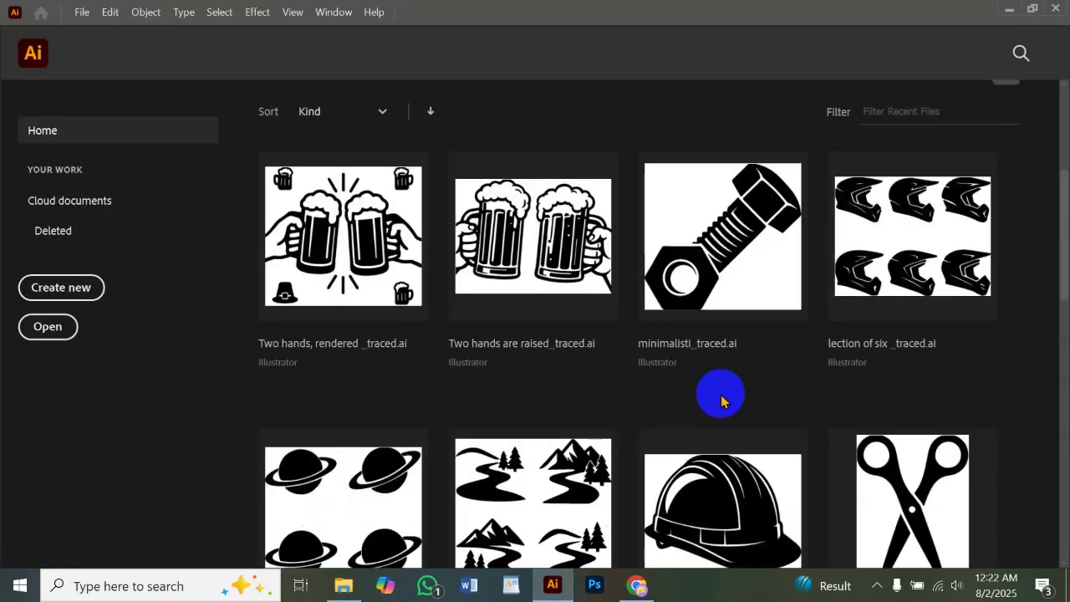
scroll(644, 382, up, 2)
scroll(693, 327, down, 5)
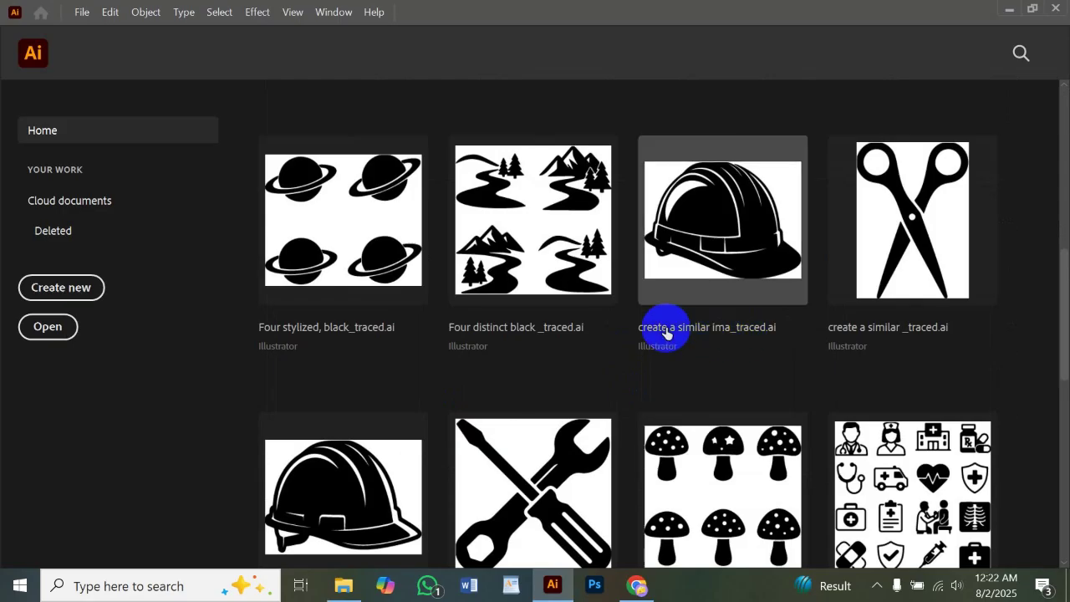
scroll(668, 334, up, 5)
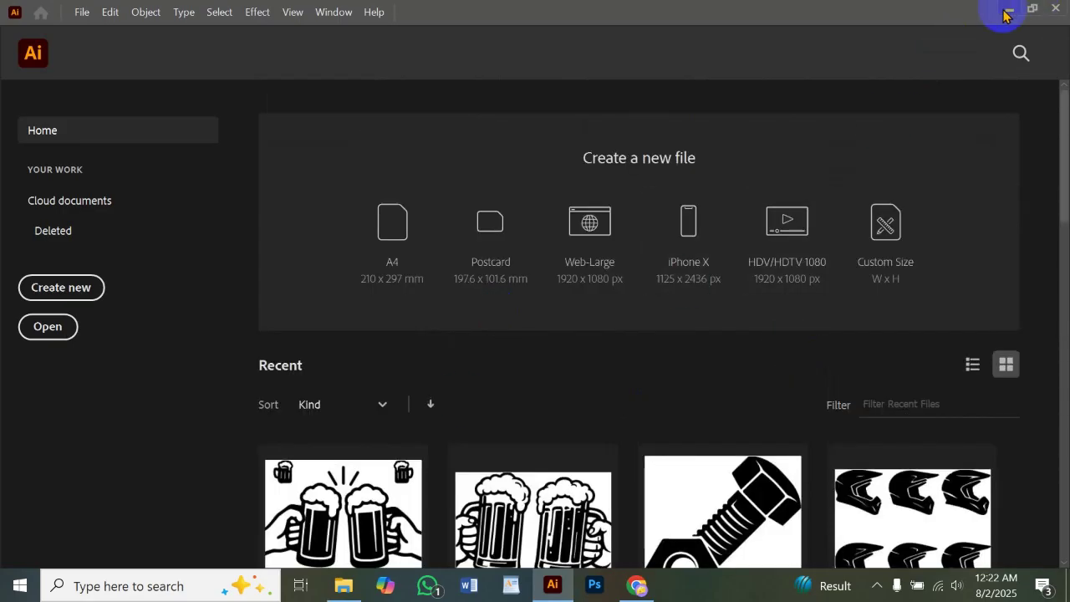
click(1006, 15)
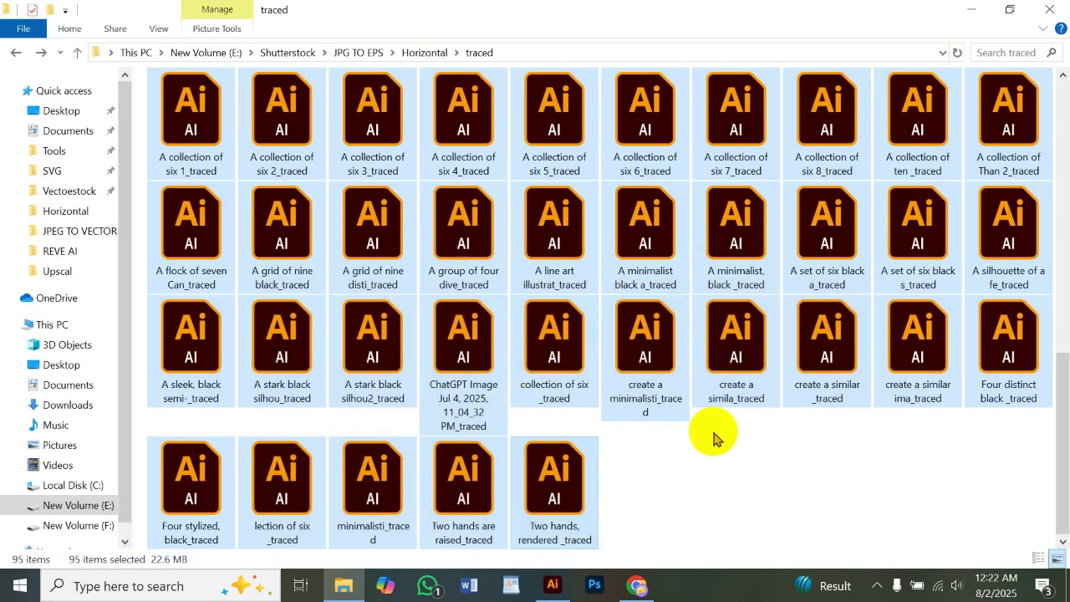
- Go to the JPEG to EPS Tools folder inside Tools and run the JPG to EPS Redy File script
scroll(712, 437, up, 5)
click(15, 51)
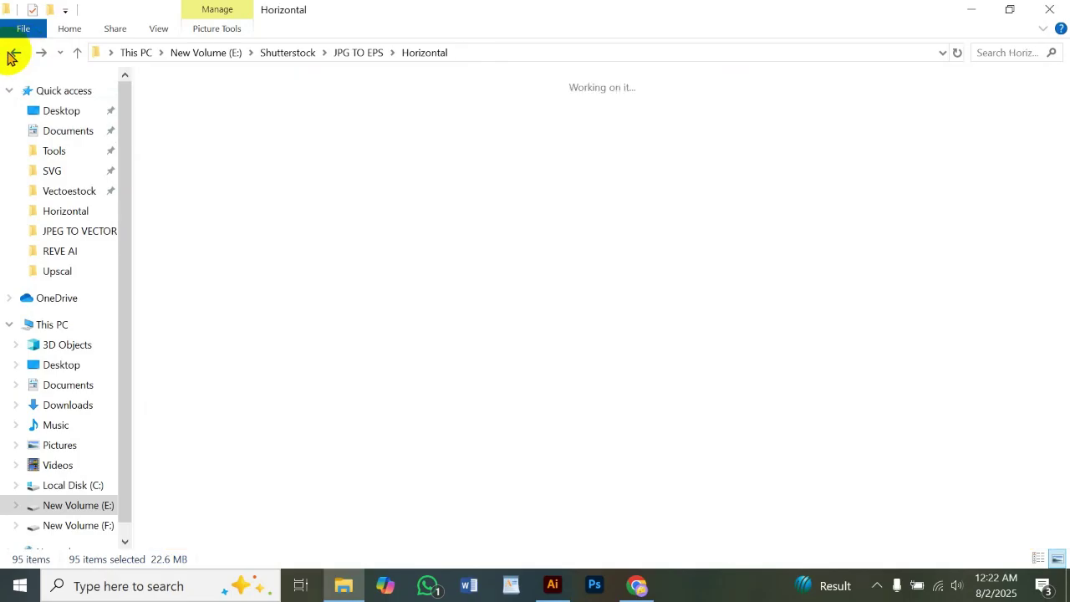
double_click(188, 123)
click(67, 157)
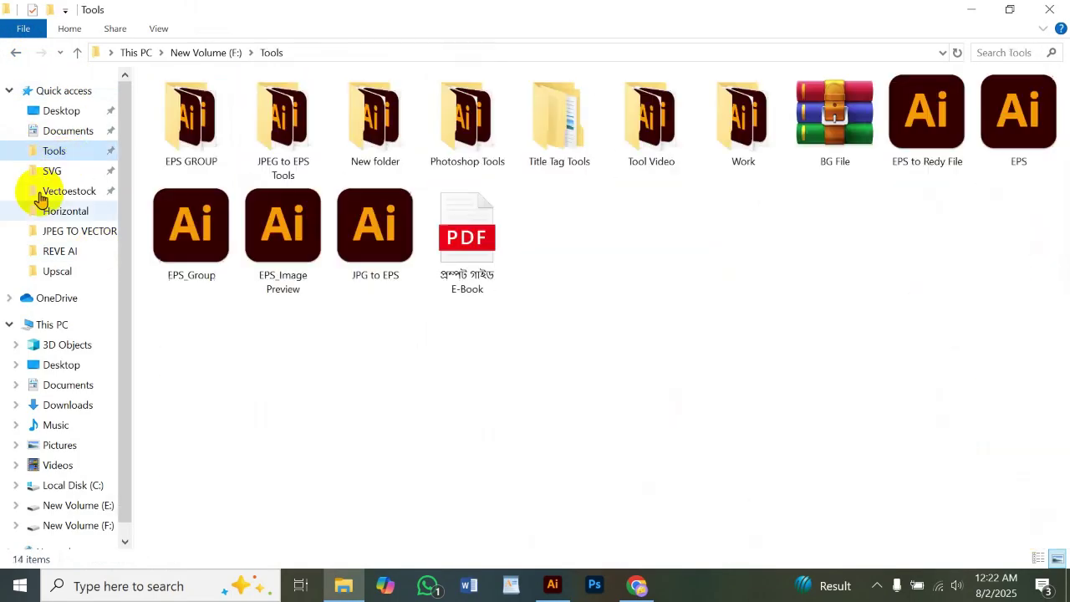
double_click(268, 163)
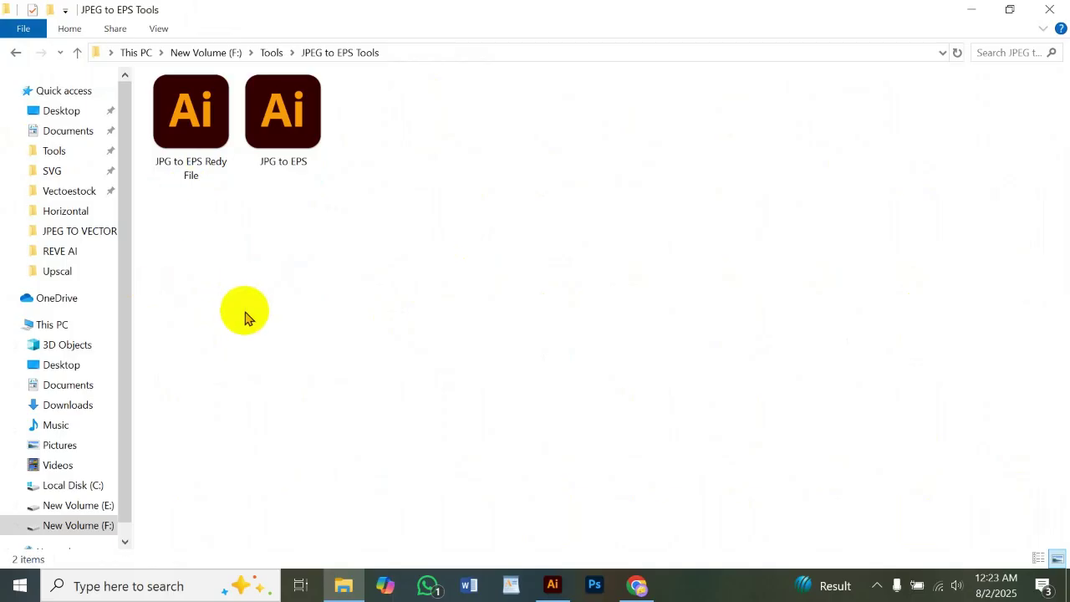
double_click(198, 172)
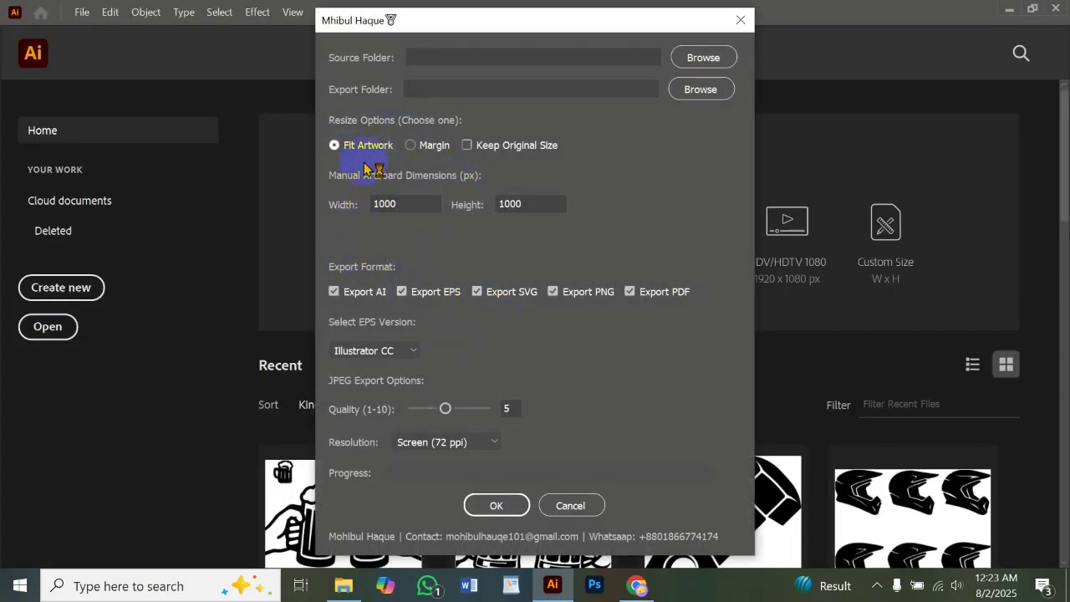
- Set the export resolution to Medium (150 ppi) and choose E:\Shutterstock\JPG TO EPS\Horizontal\traced as the source folder
click(490, 443)
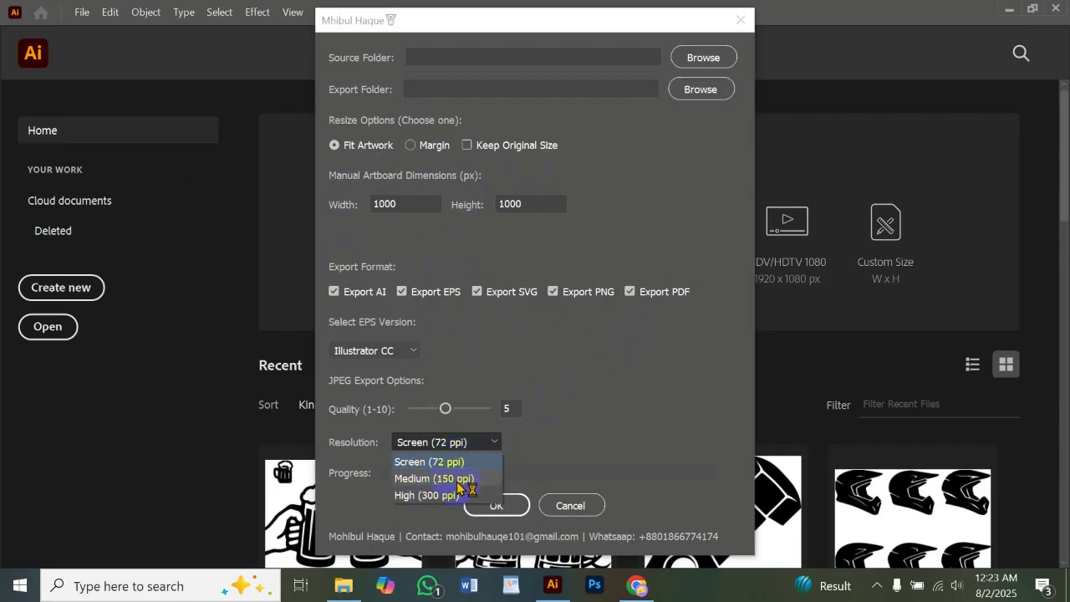
click(459, 480)
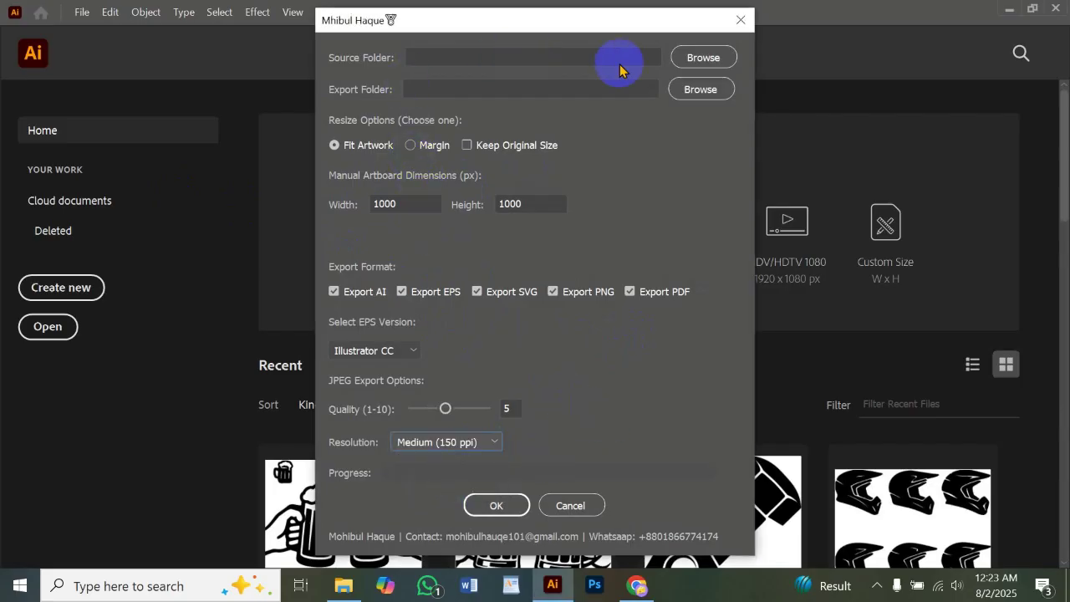
click(700, 73)
click(458, 279)
double_click(497, 233)
scroll(574, 275, down, 5)
click(485, 250)
scroll(585, 268, up, 1)
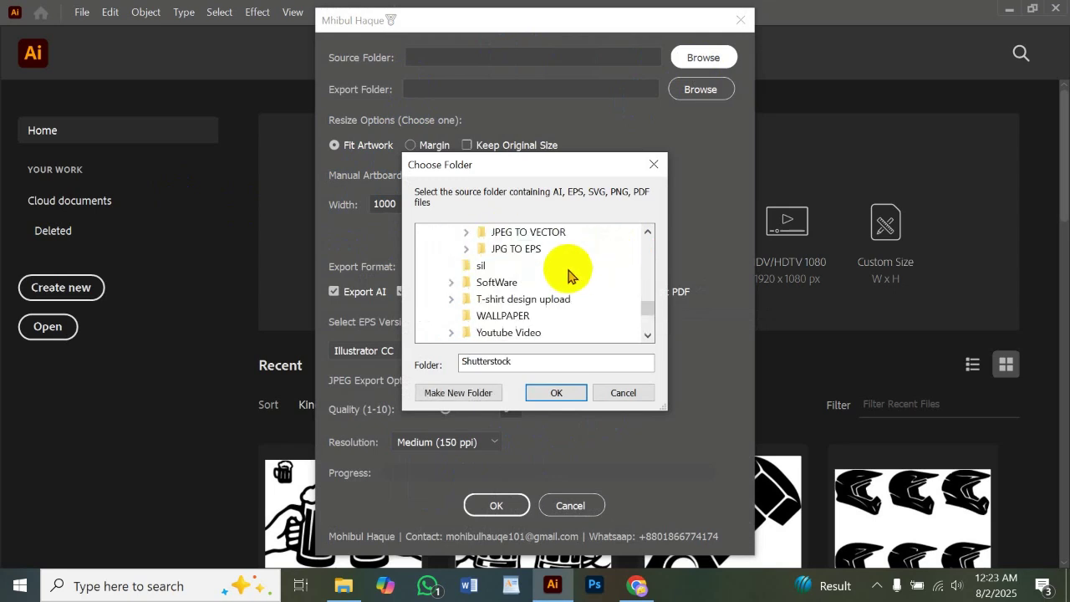
double_click(516, 249)
double_click(522, 274)
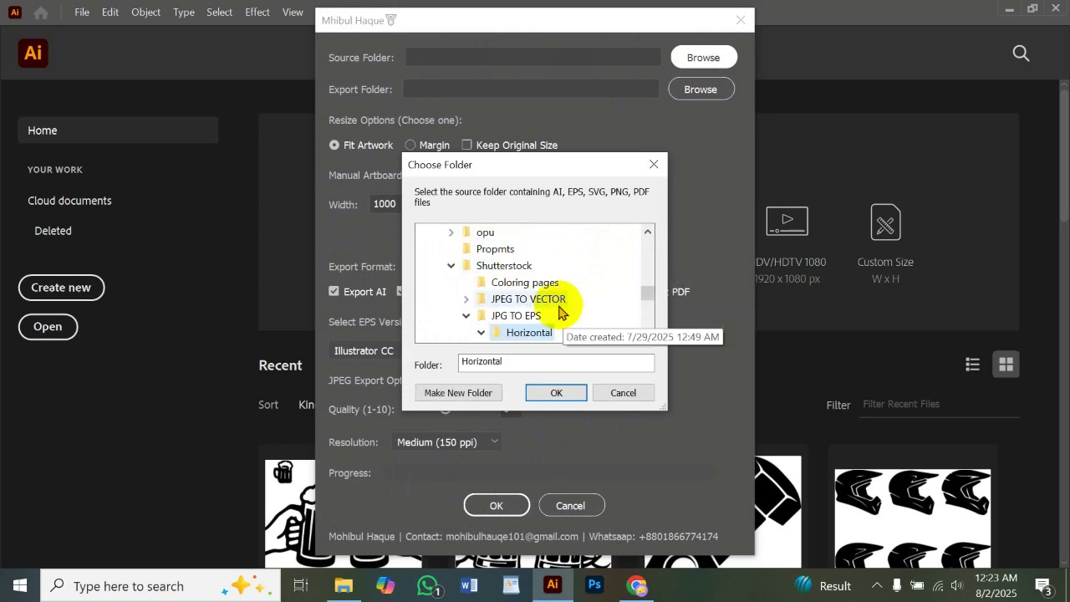
click(535, 298)
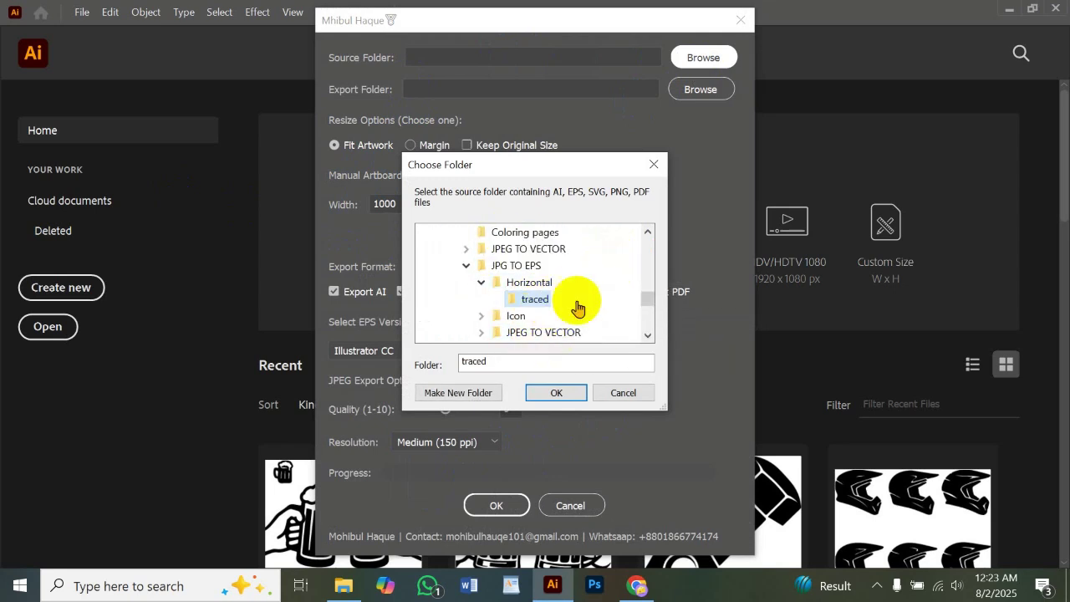
click(562, 392)
- Choose E:\Shutterstock\JPG TO EPS\Horizontal\traced as the export folder
click(702, 92)
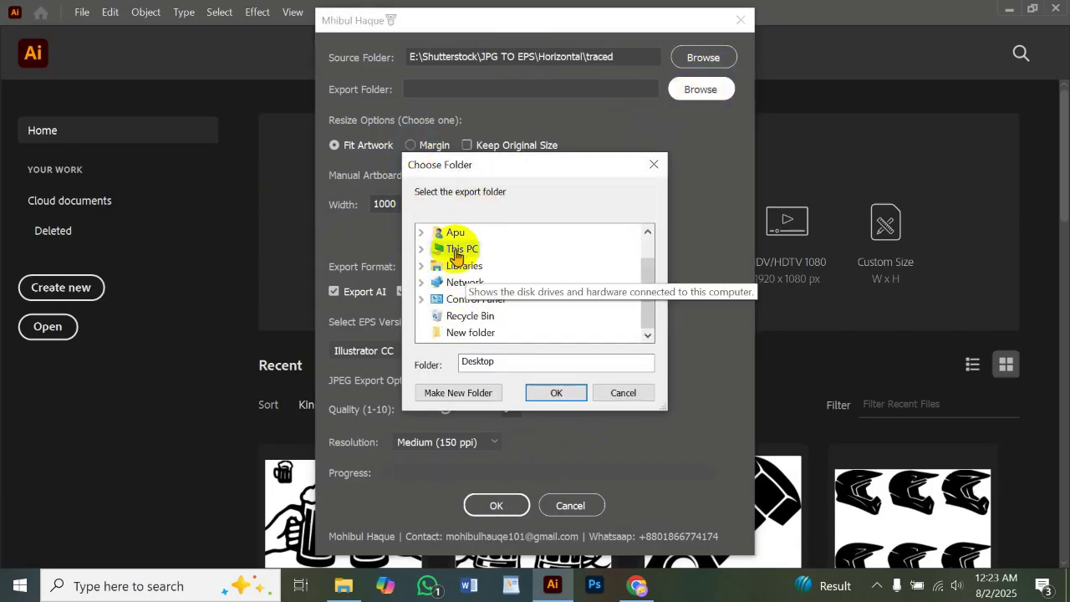
double_click(456, 248)
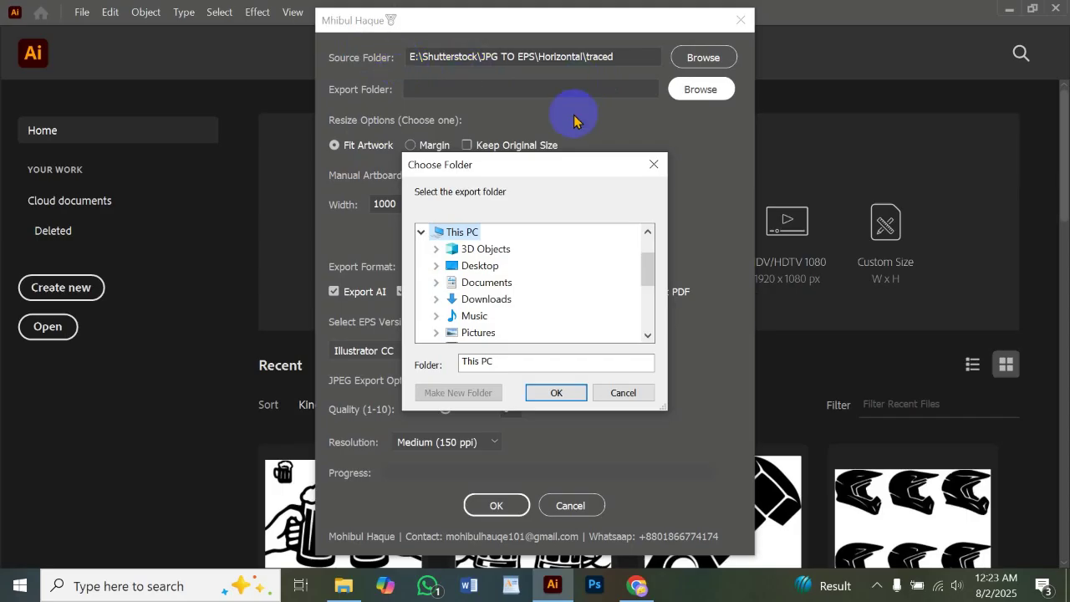
scroll(535, 284, down, 3)
double_click(482, 232)
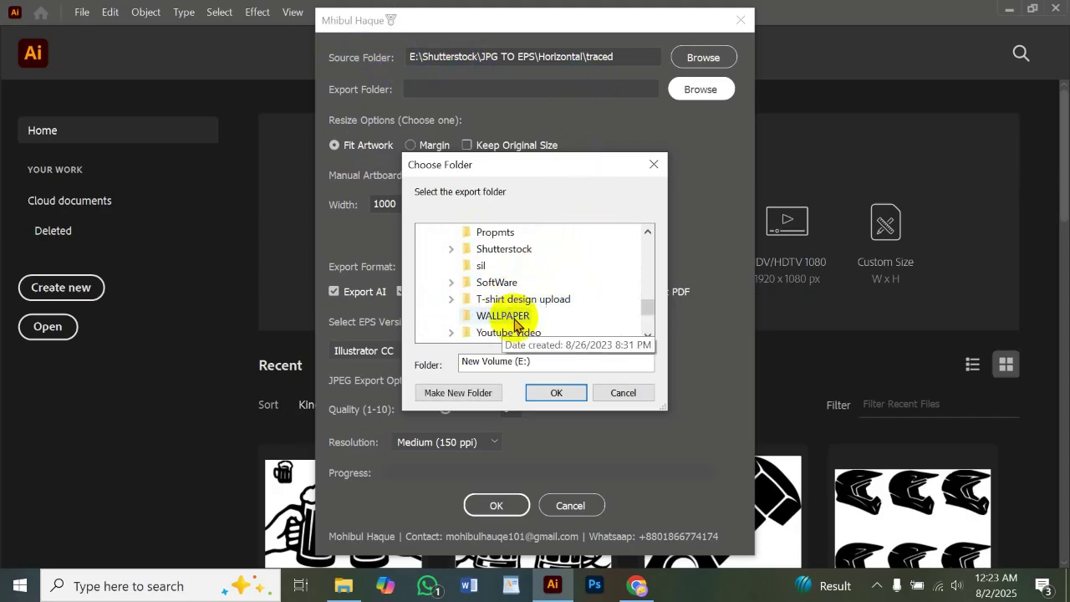
click(529, 283)
scroll(540, 279, up, 3)
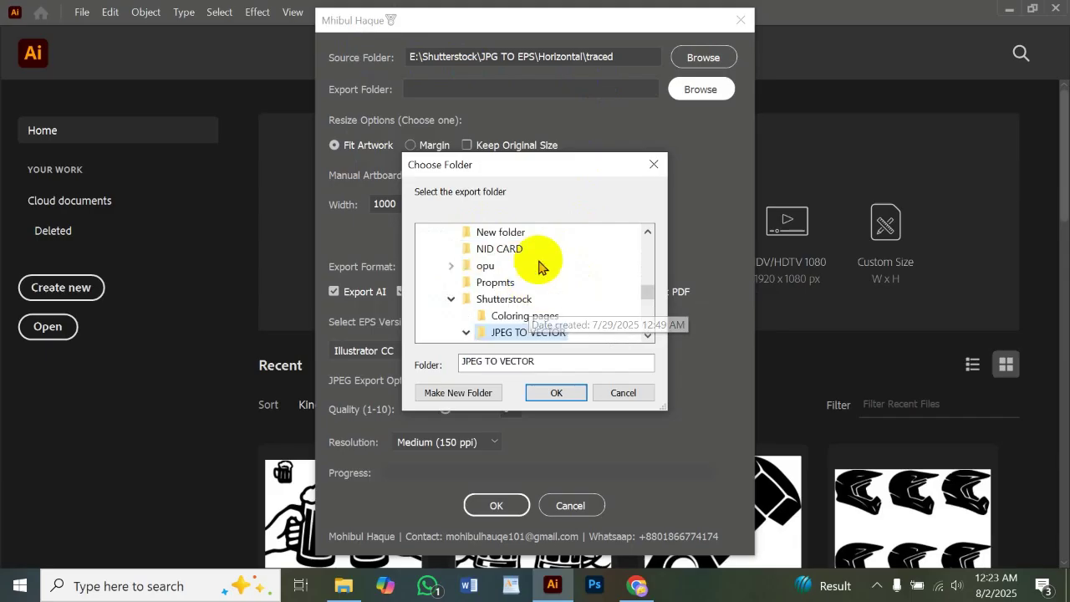
scroll(577, 276, down, 3)
double_click(583, 285)
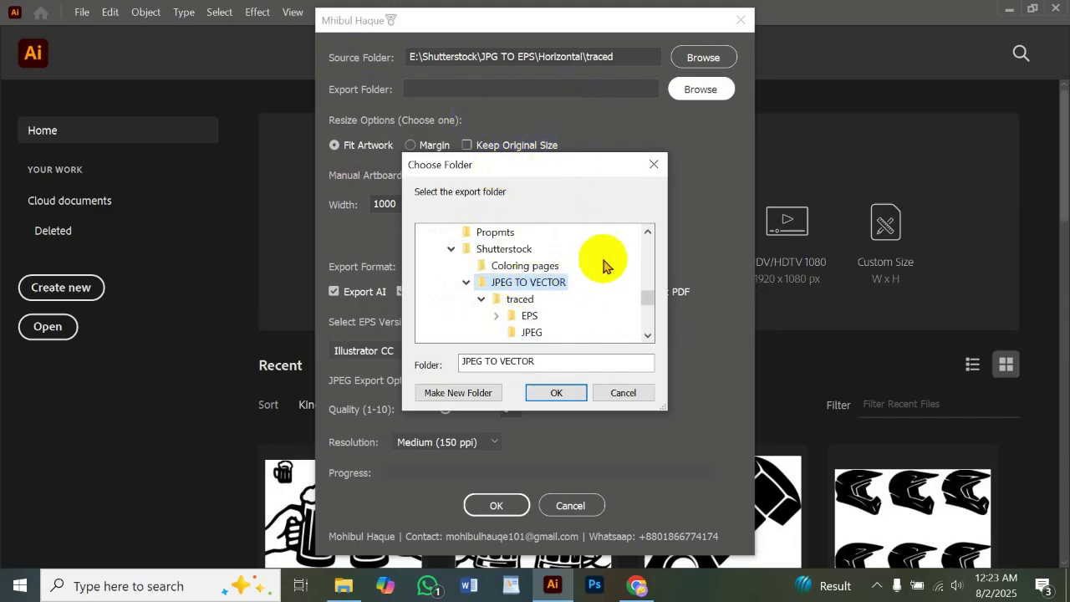
click(466, 284)
double_click(535, 299)
scroll(583, 287, down, 1)
scroll(560, 293, up, 1)
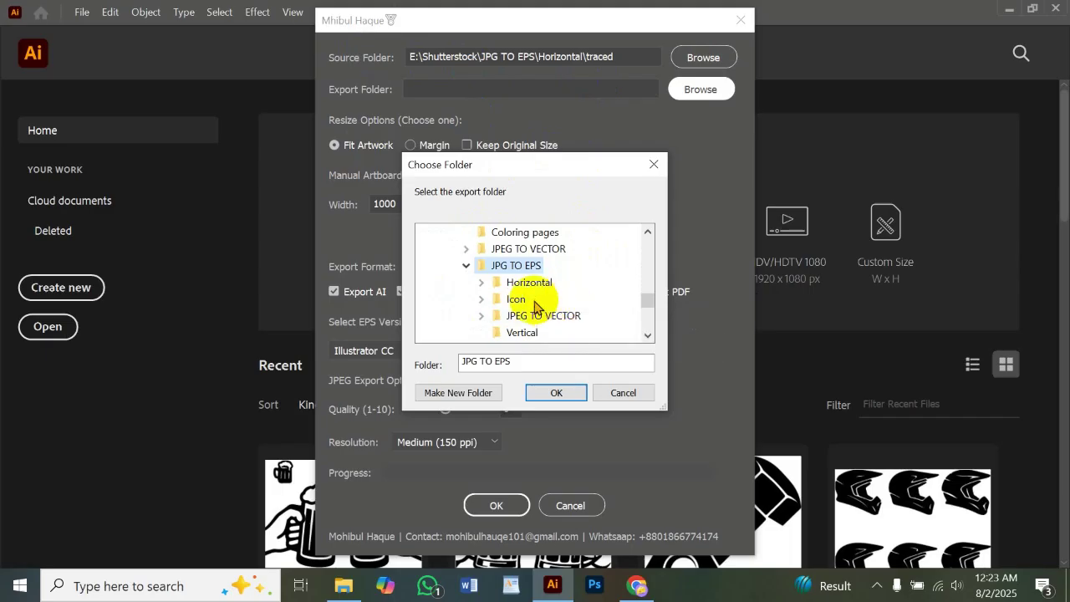
double_click(539, 282)
scroll(563, 289, up, 1)
scroll(563, 289, down, 1)
click(535, 299)
click(558, 392)
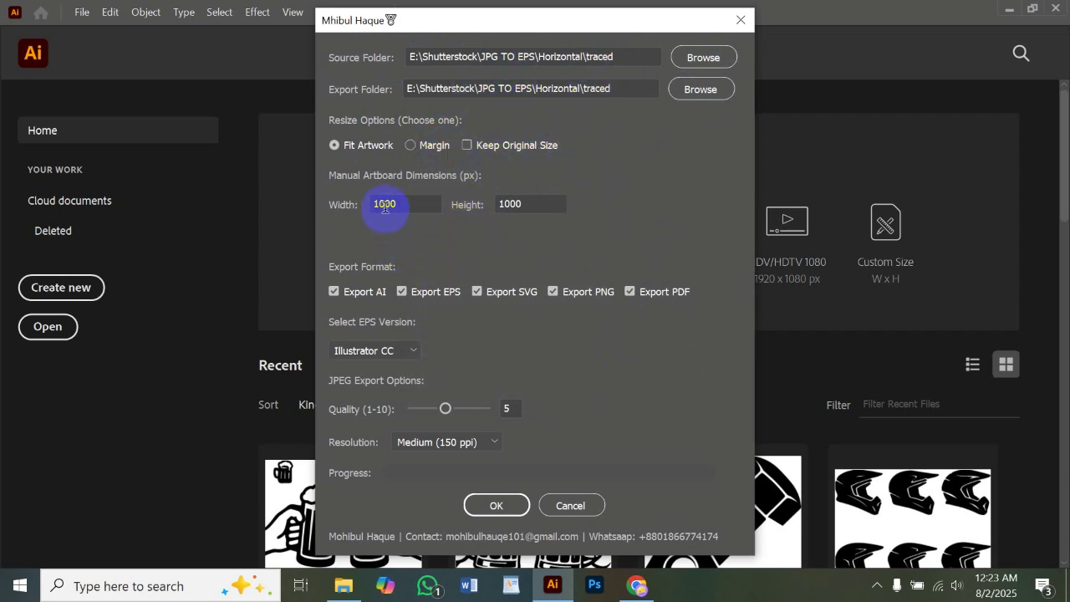
- Set the artboard to 5400 px wide and 4500 px high, and leave only EPS enabled as export format
drag(376, 203, 296, 210)
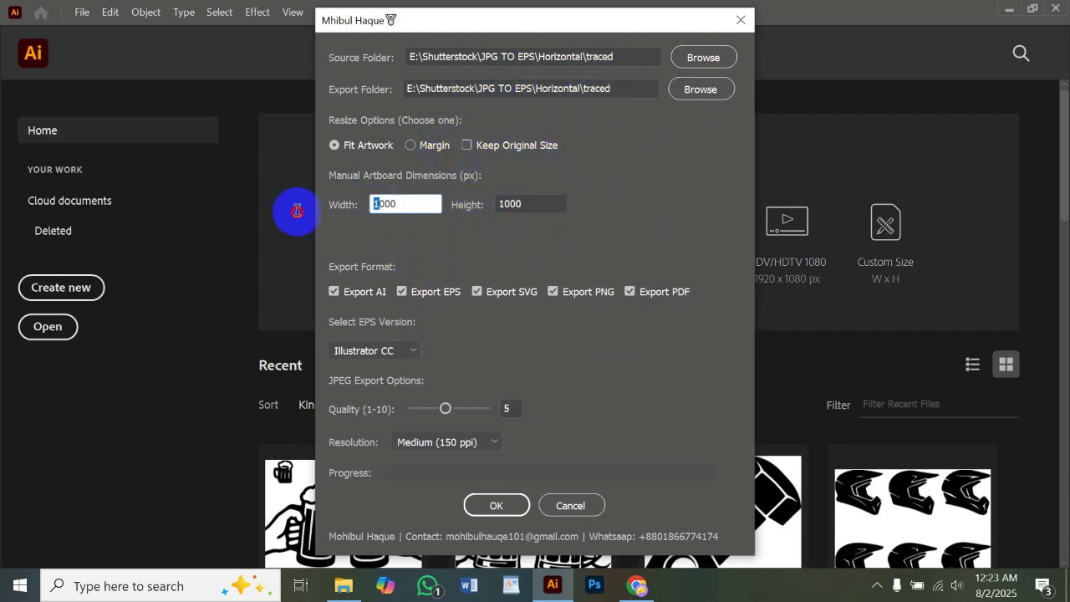
drag(425, 216, 210, 203)
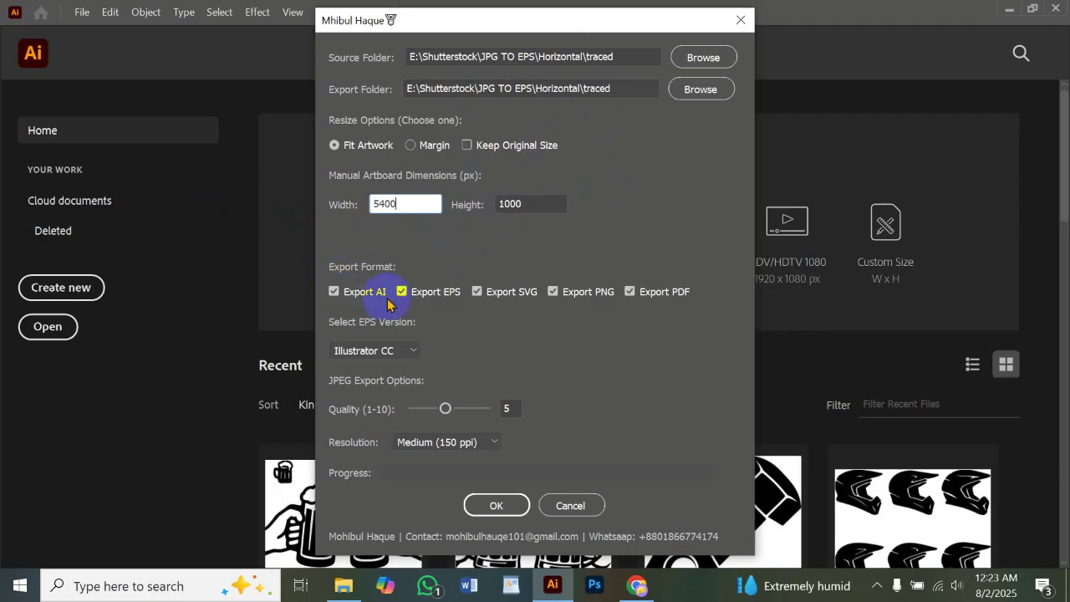
drag(540, 204, 394, 265)
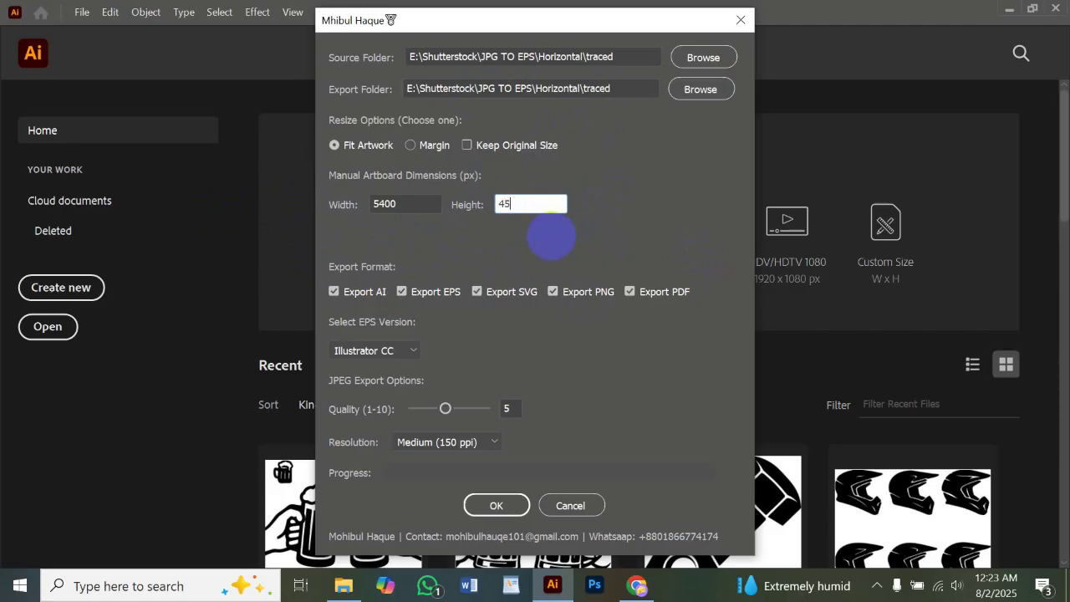
click(372, 291)
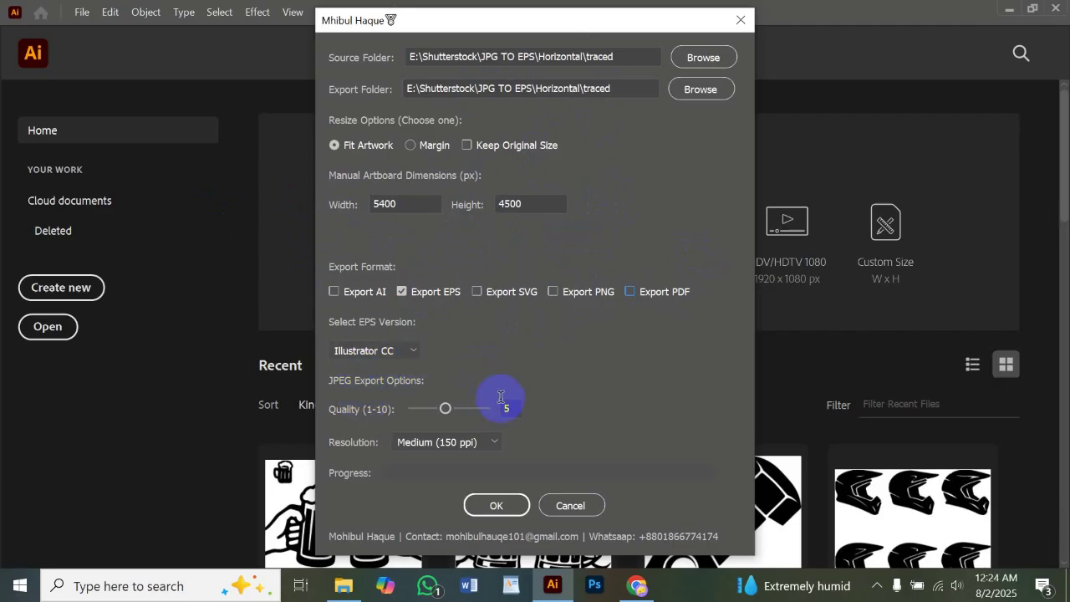
- Set the JPEG quality to 7 and the resolution to Medium (150 ppi), with EPS as the only export format
click(472, 443)
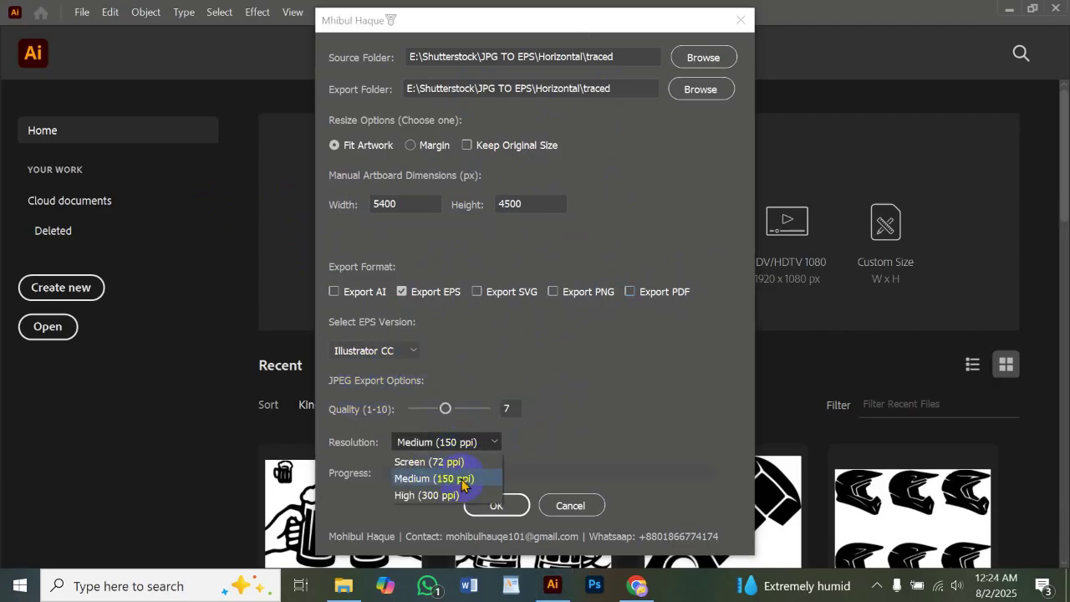
click(463, 479)
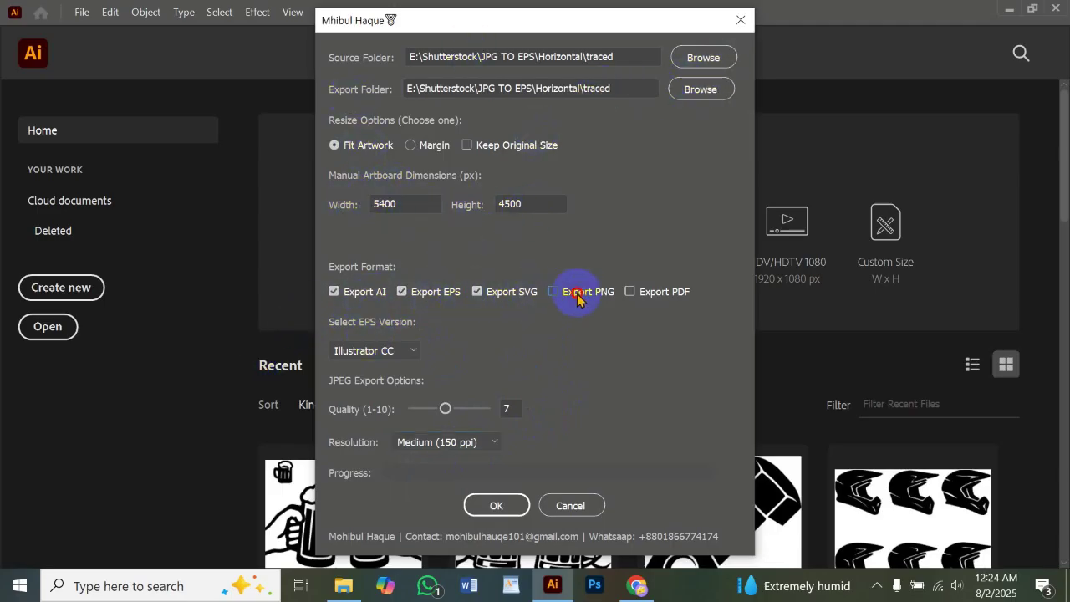
click(652, 296)
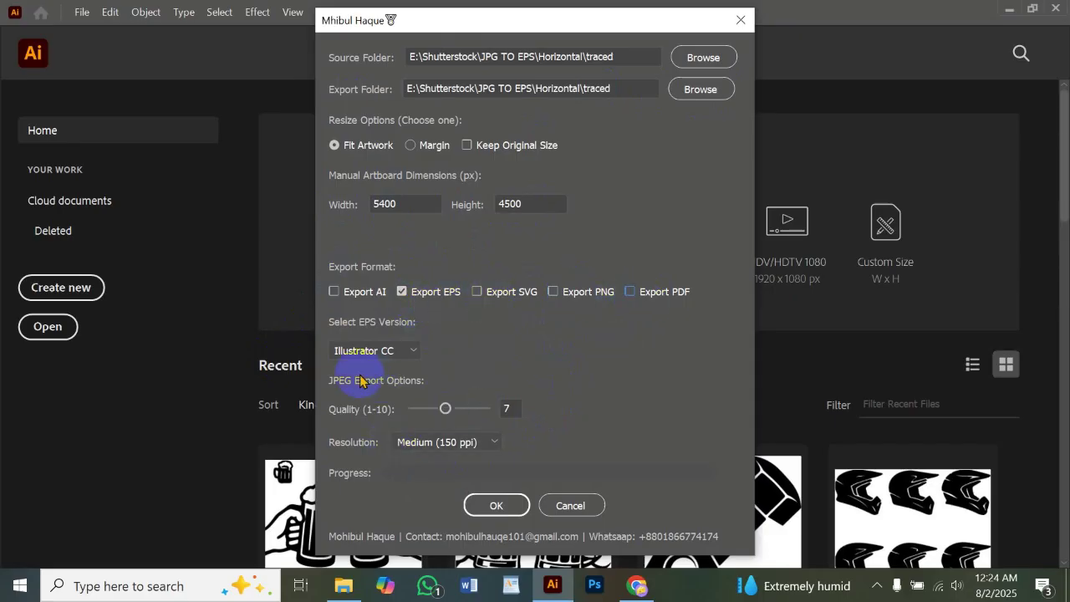
- Set the EPS version to Illustrator CC, keep the resolution at Medium (150 ppi), and start the batch export
click(381, 355)
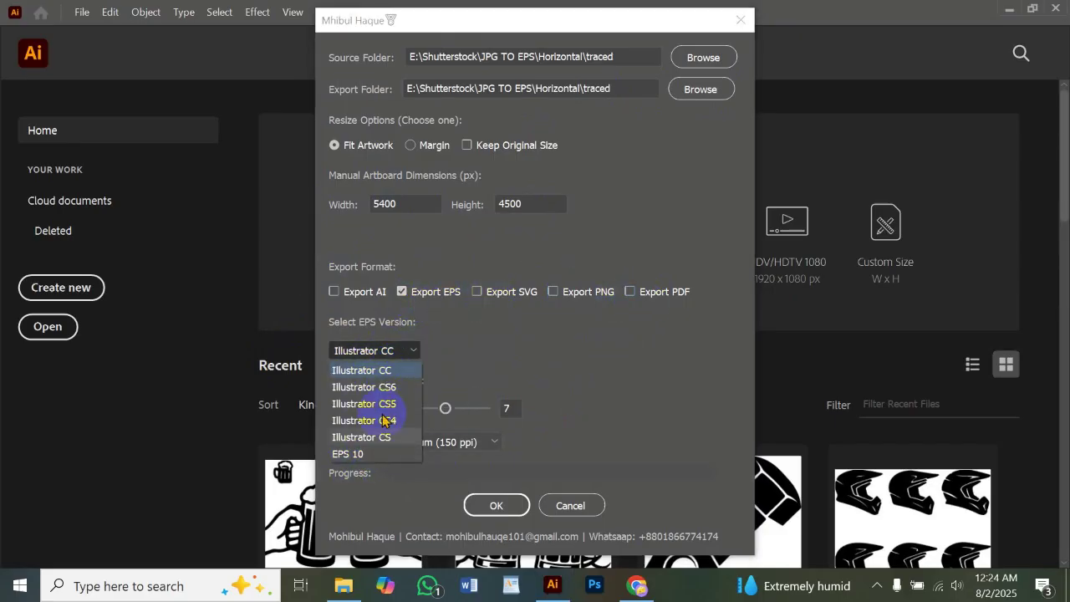
click(368, 453)
click(380, 351)
click(365, 371)
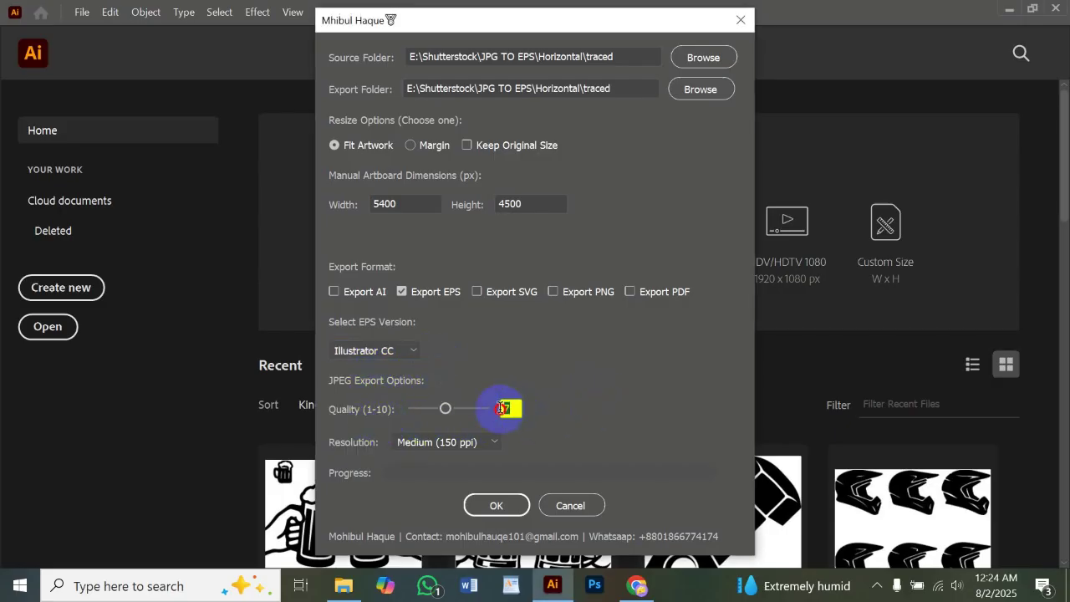
click(447, 443)
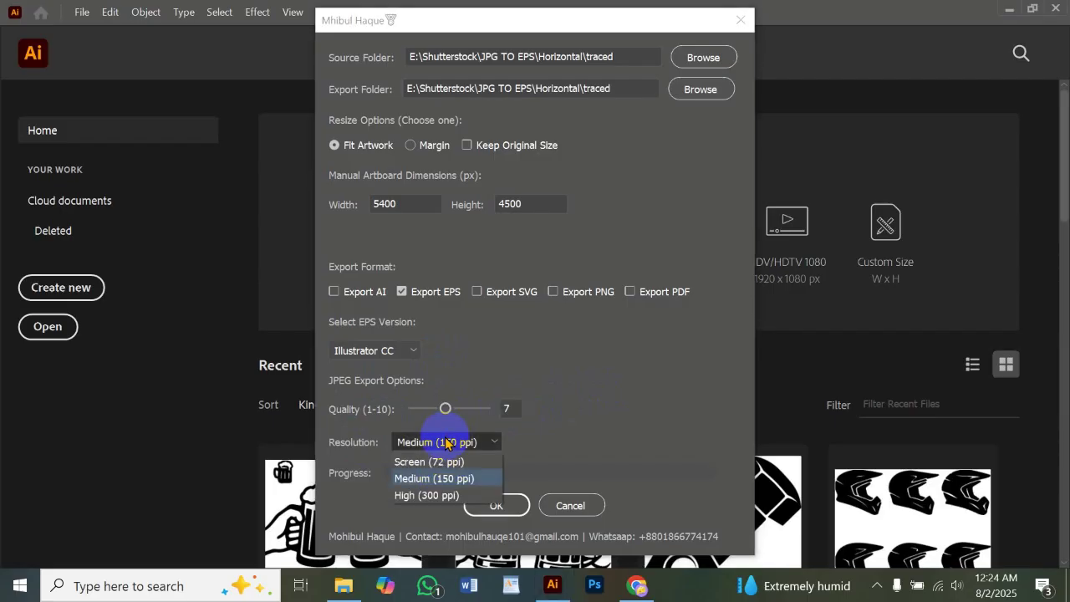
click(577, 418)
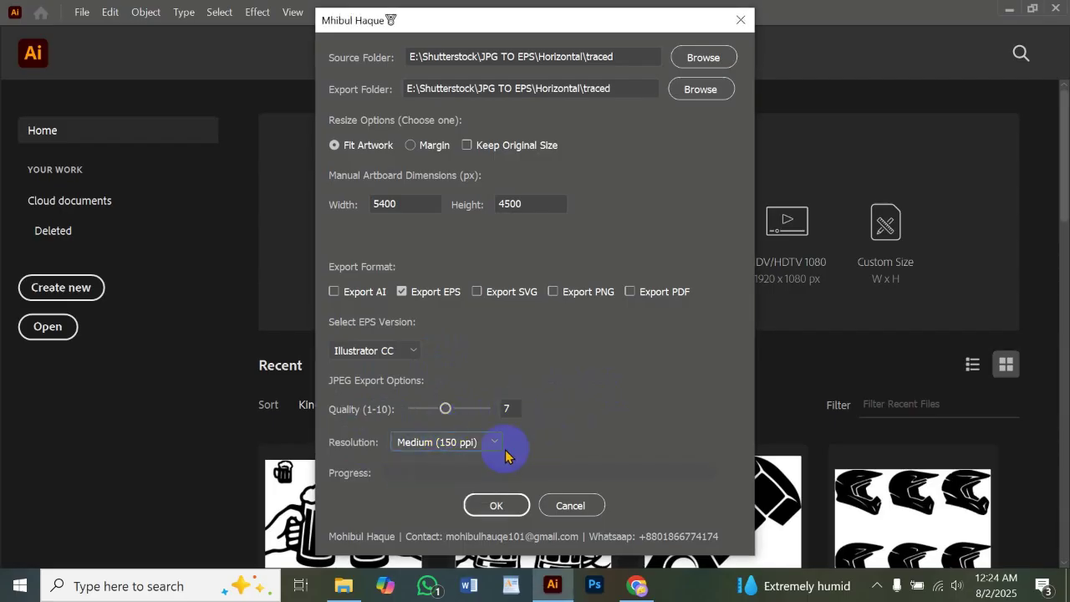
click(490, 506)
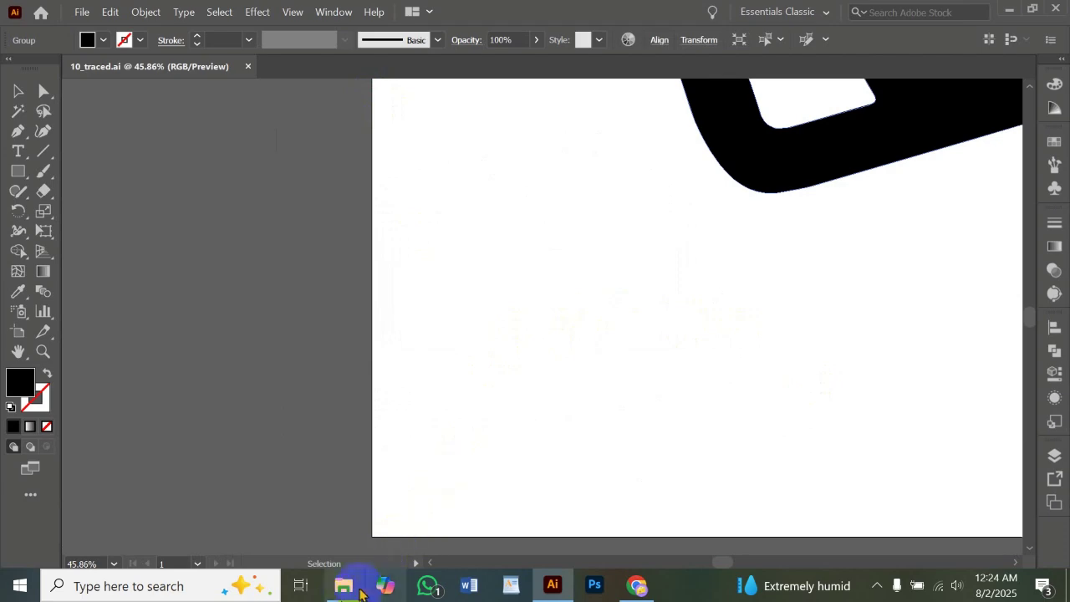
- Switch to File Explorer, go to the Horizontal\traced folder and check its JPEG and EPS output folders
click(344, 585)
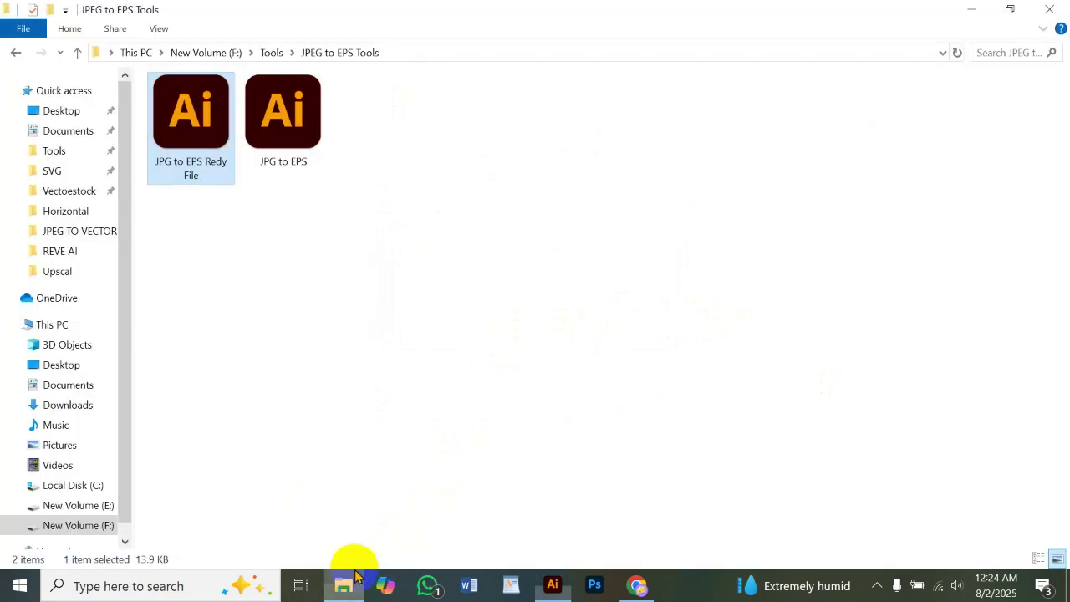
click(74, 211)
double_click(191, 117)
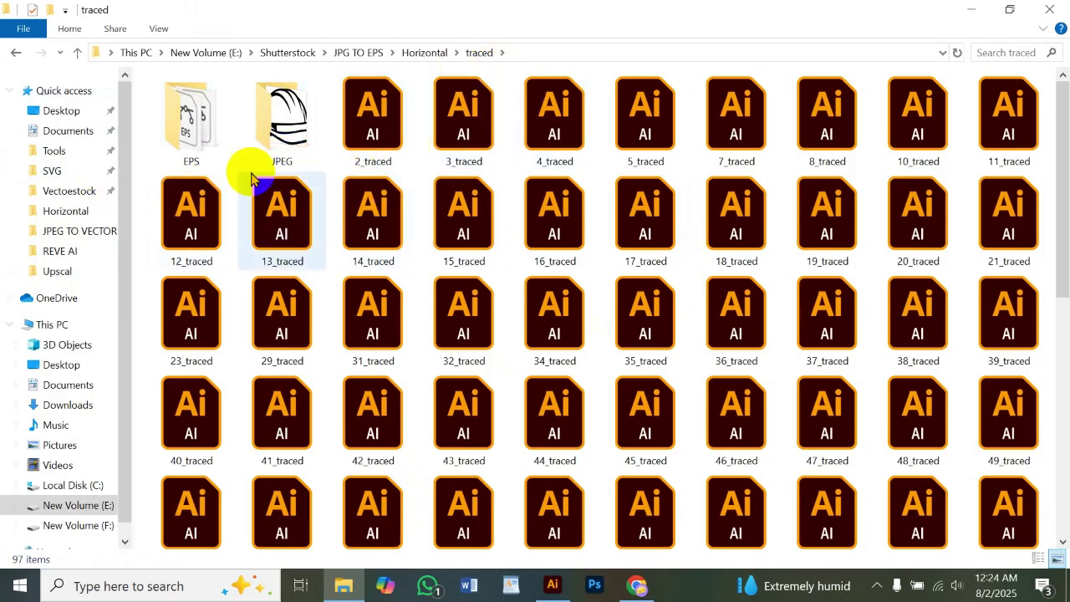
double_click(280, 153)
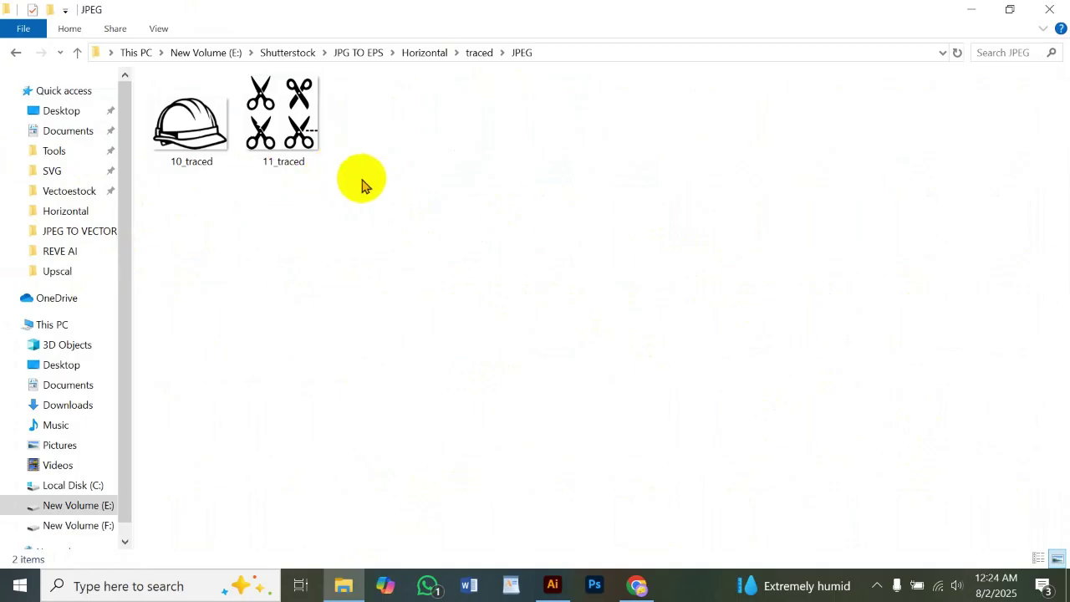
click(17, 54)
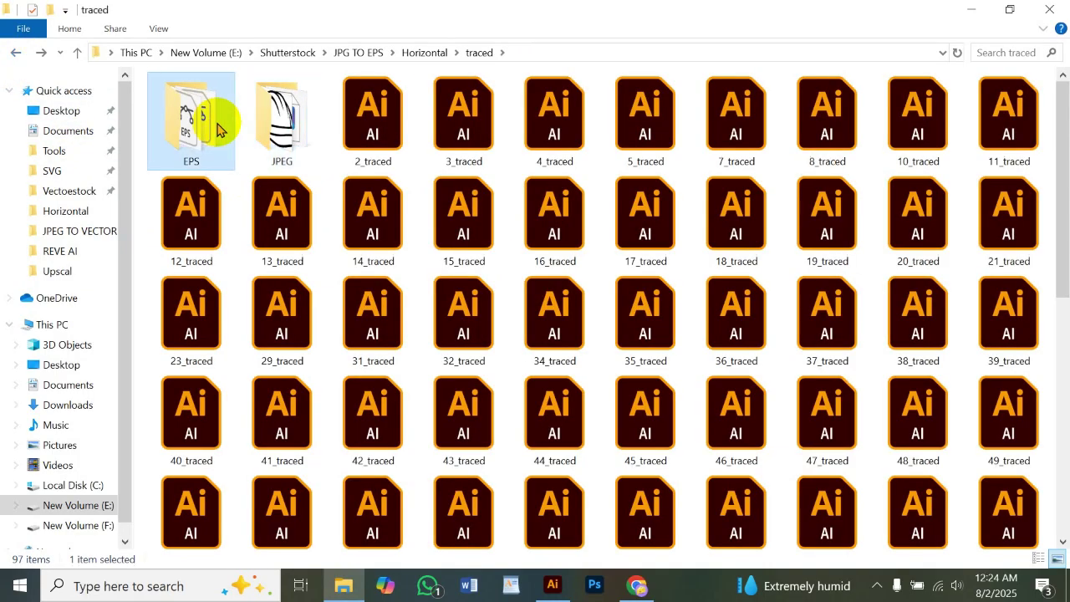
double_click(210, 120)
click(1057, 559)
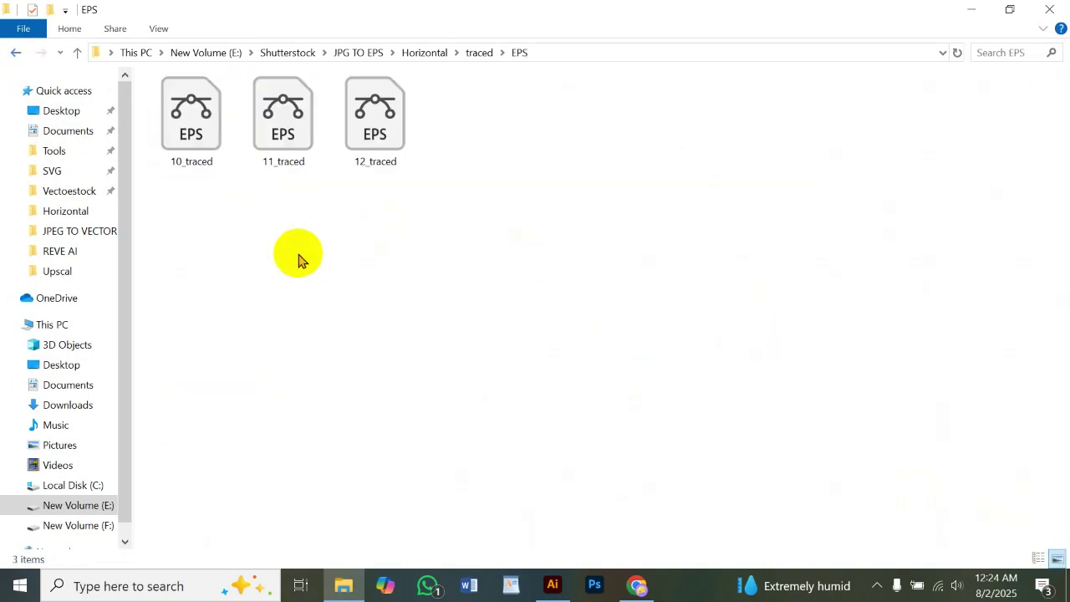
- Go back to the JPEG output folder and check it again for newly exported images
click(17, 57)
double_click(282, 119)
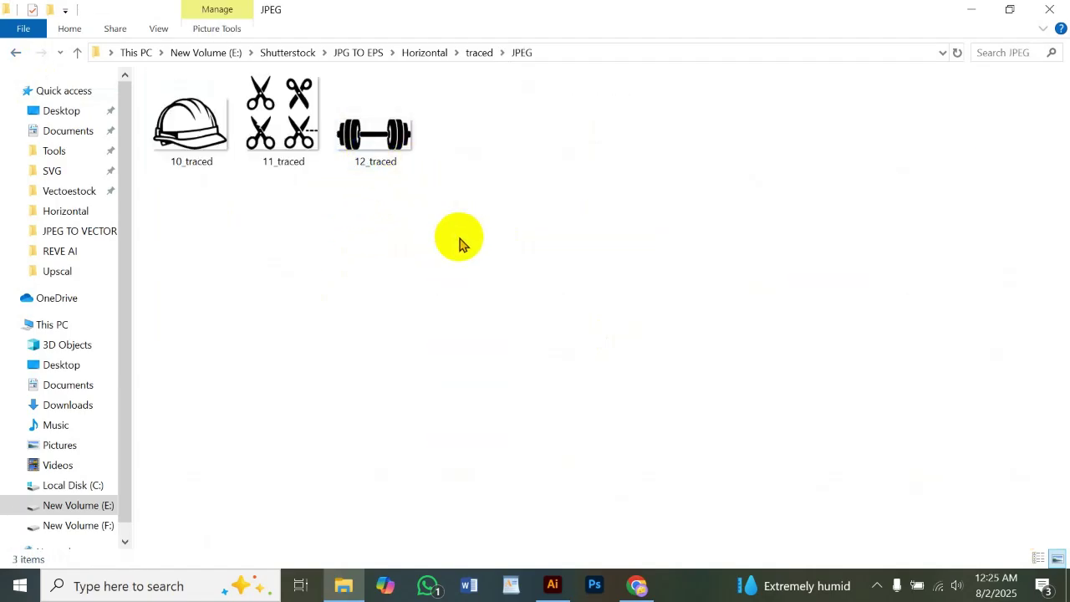
click(15, 54)
double_click(286, 149)
- View 11_traced.jpg in a maximized window, examine the scissors artwork up close, and close the image
click(246, 148)
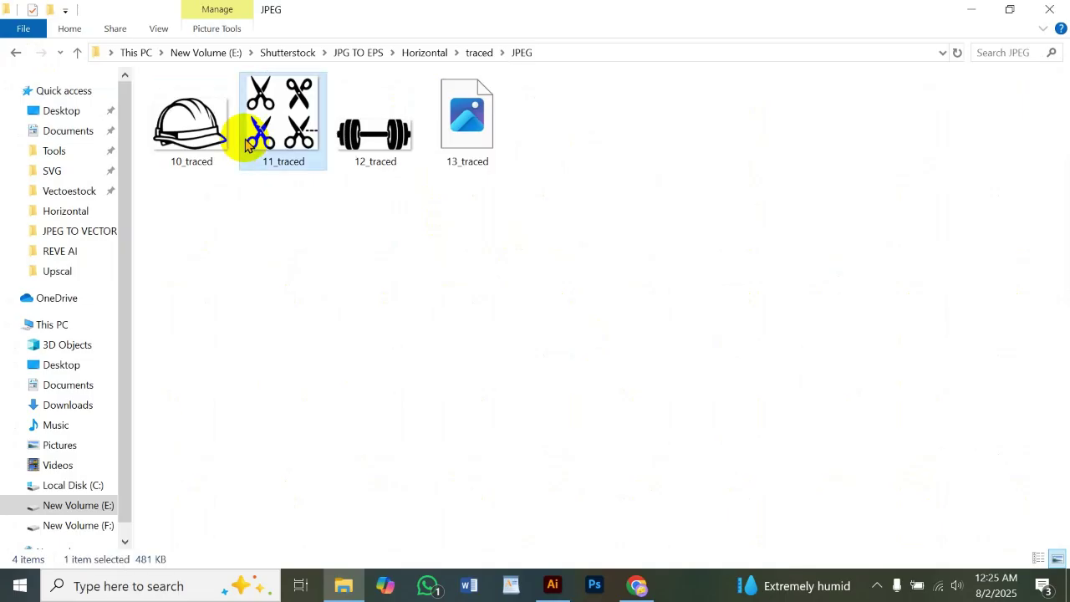
key(Return)
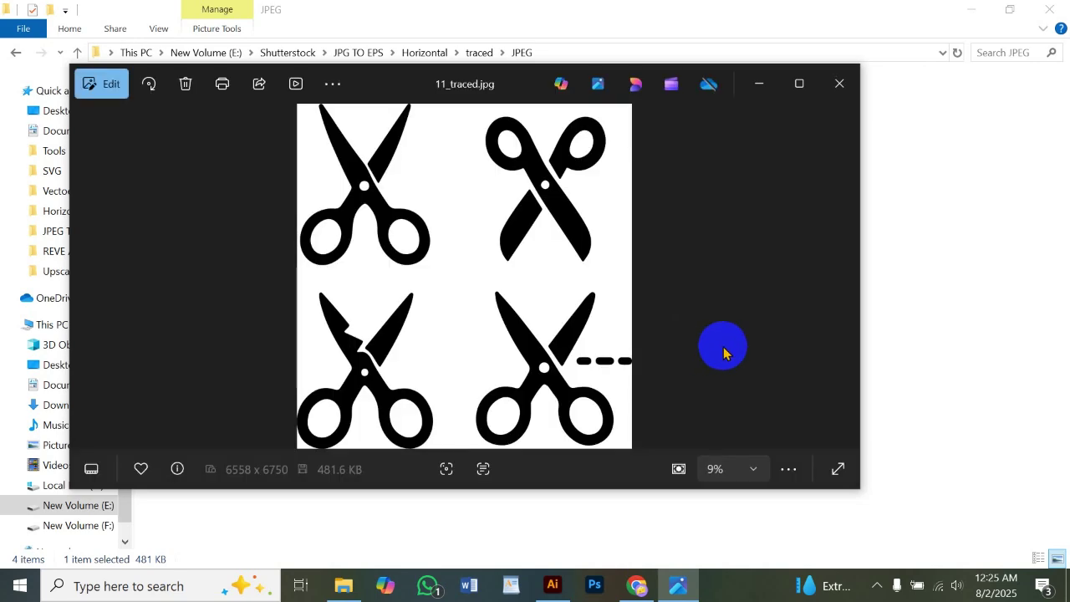
double_click(761, 172)
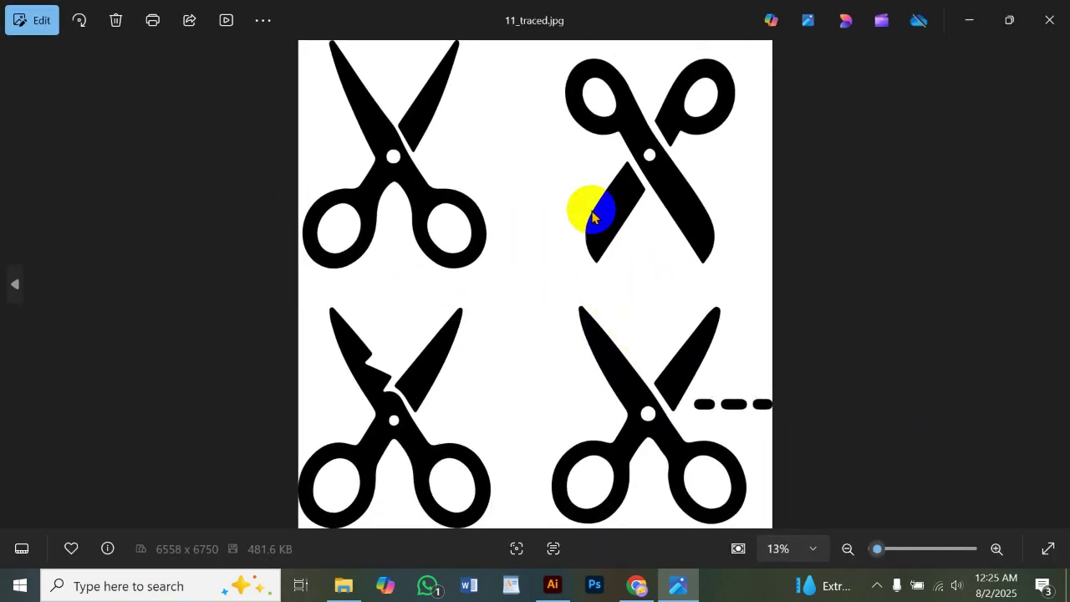
scroll(370, 405, up, 3)
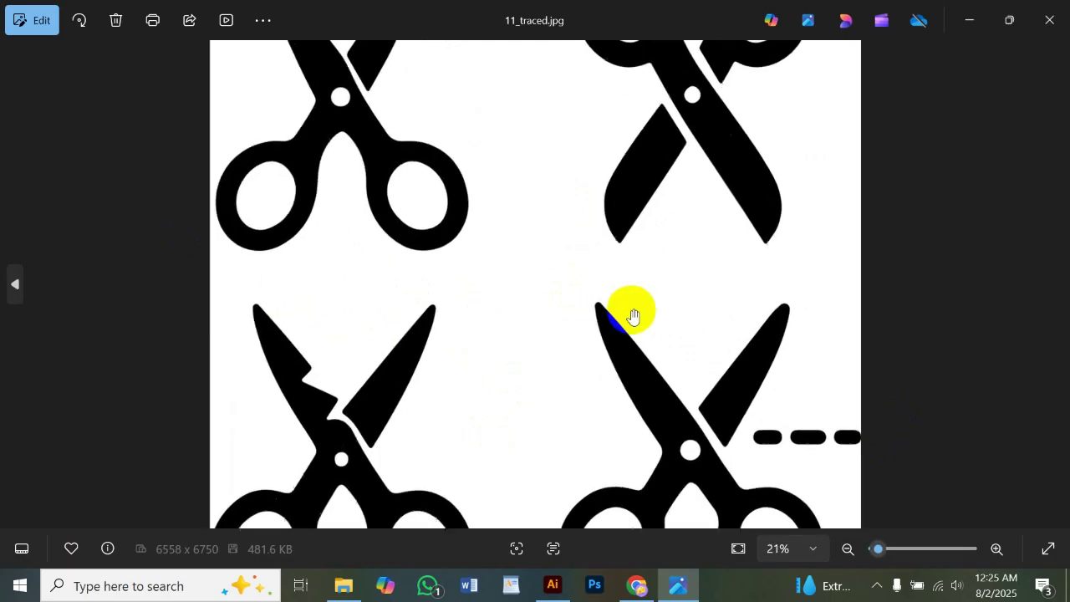
scroll(633, 328, down, 2)
scroll(633, 328, down, 1)
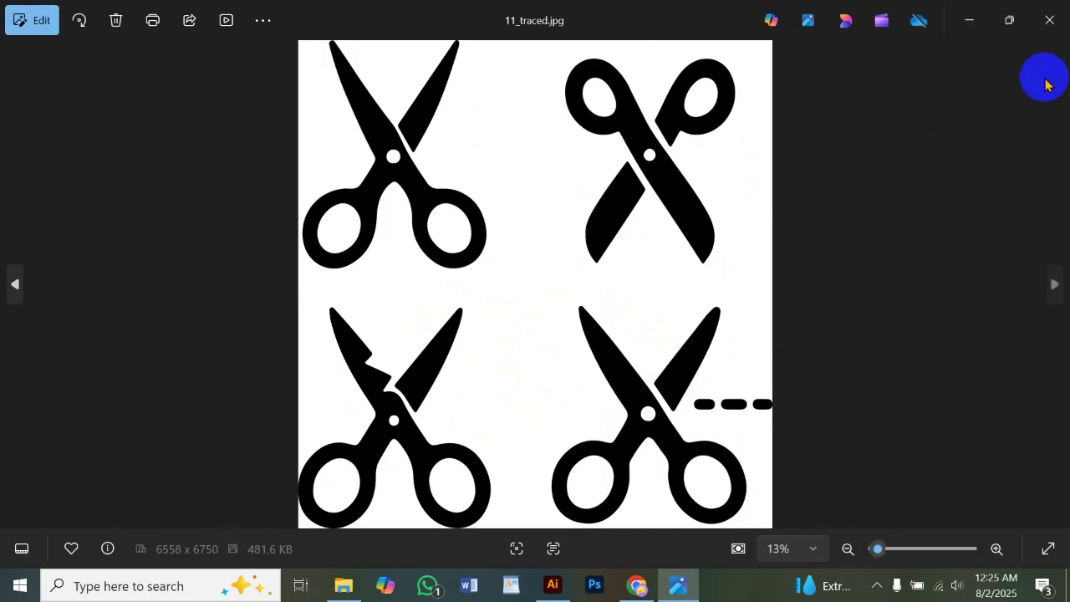
click(1051, 25)
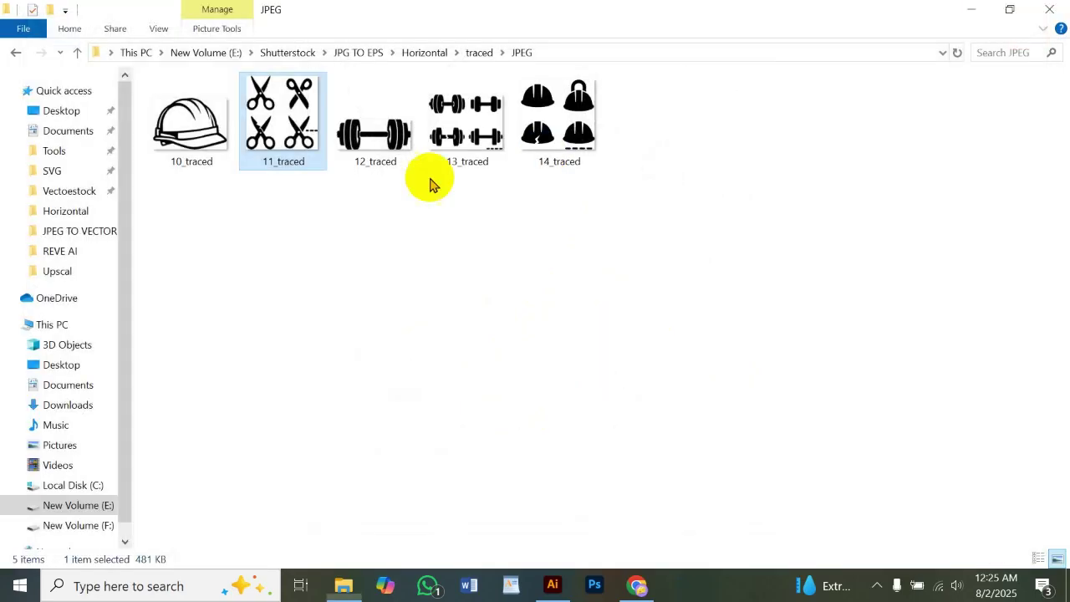
- Reopen the JPEG output folder and view the exported images 10_traced and 16_traced, closing each one
click(14, 53)
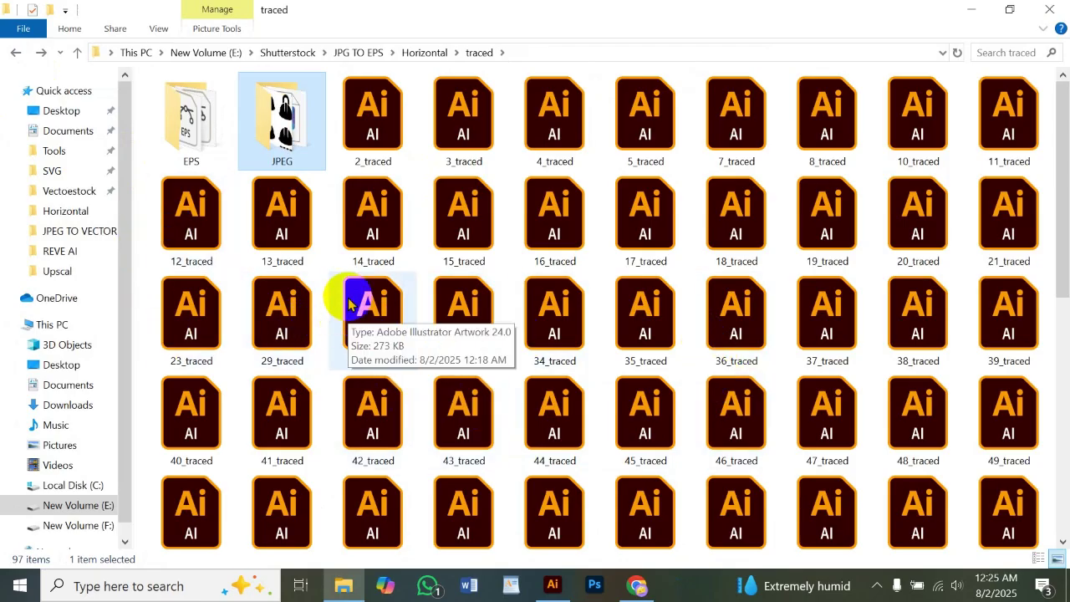
double_click(301, 138)
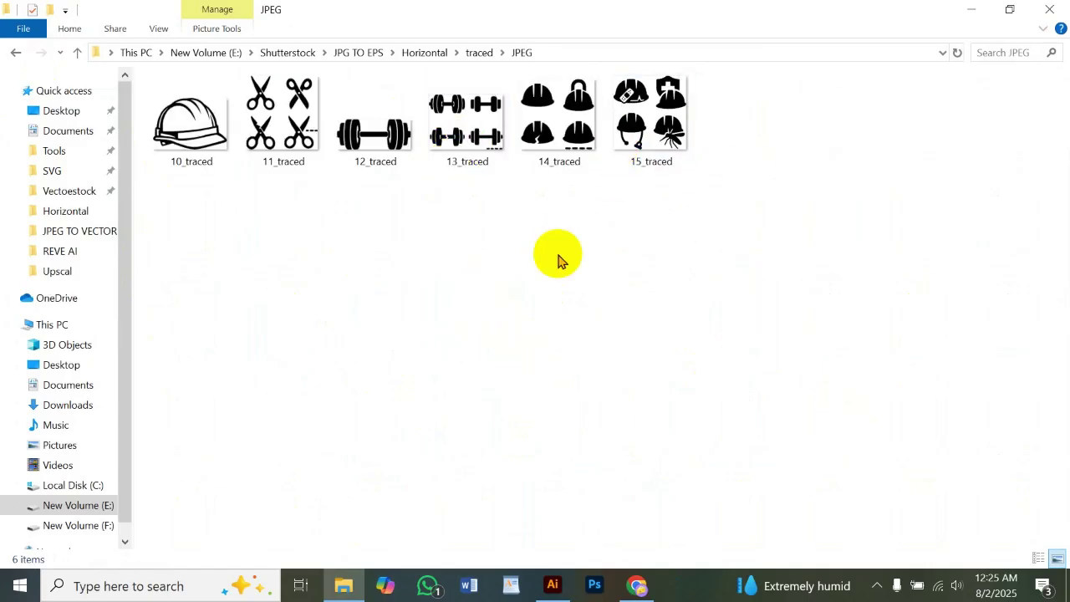
click(196, 158)
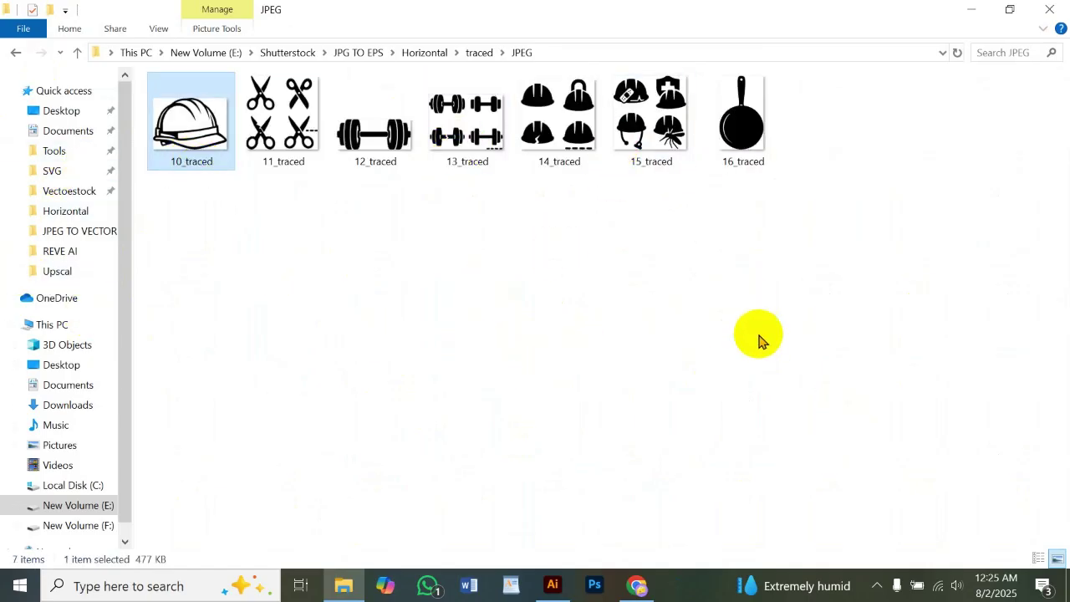
key(Return)
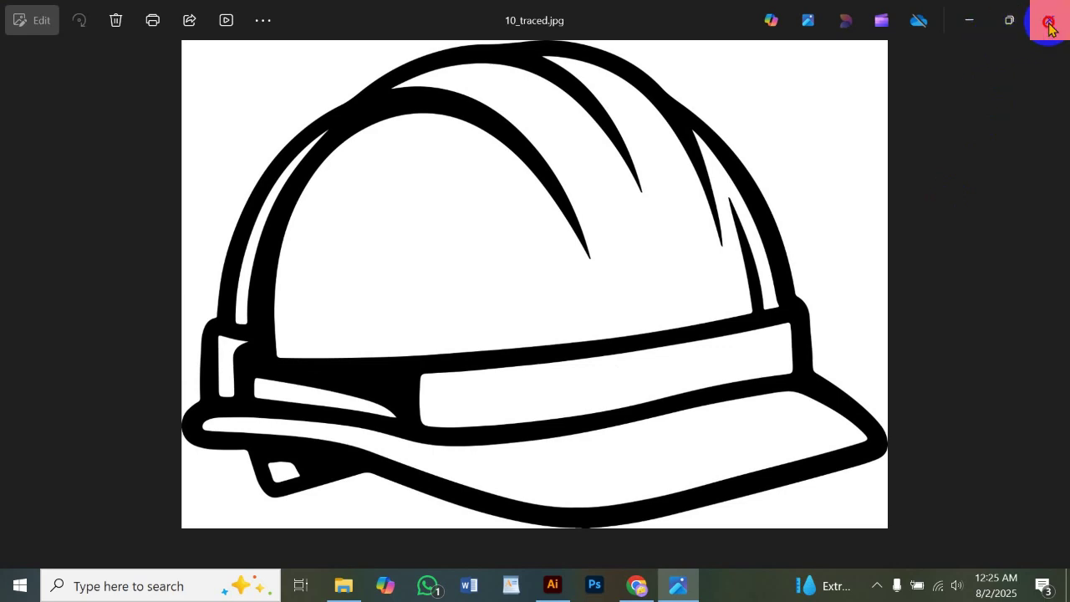
click(1046, 20)
click(777, 131)
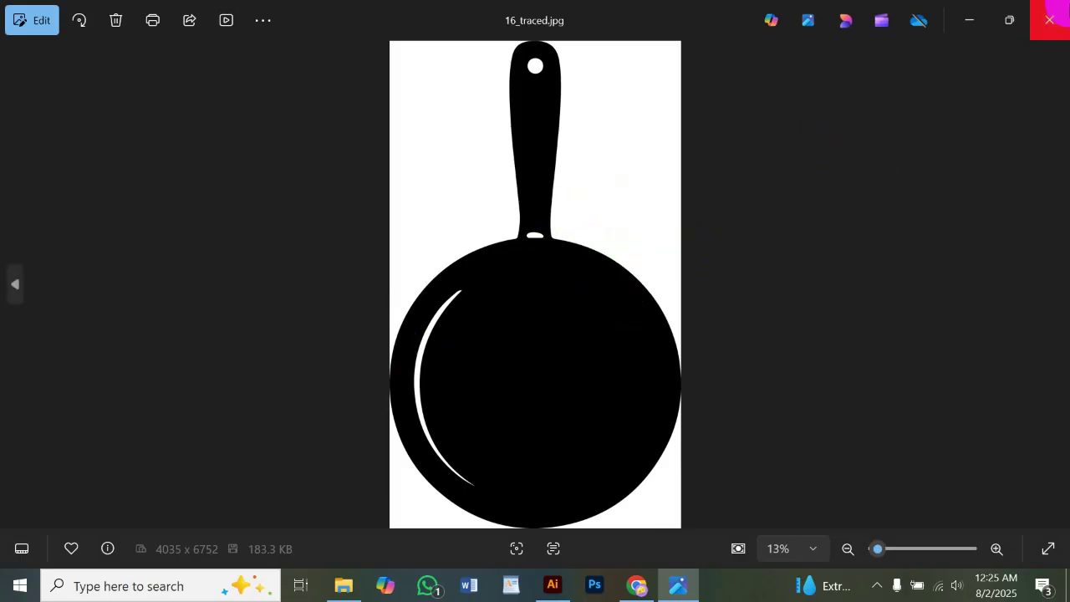
click(1051, 18)
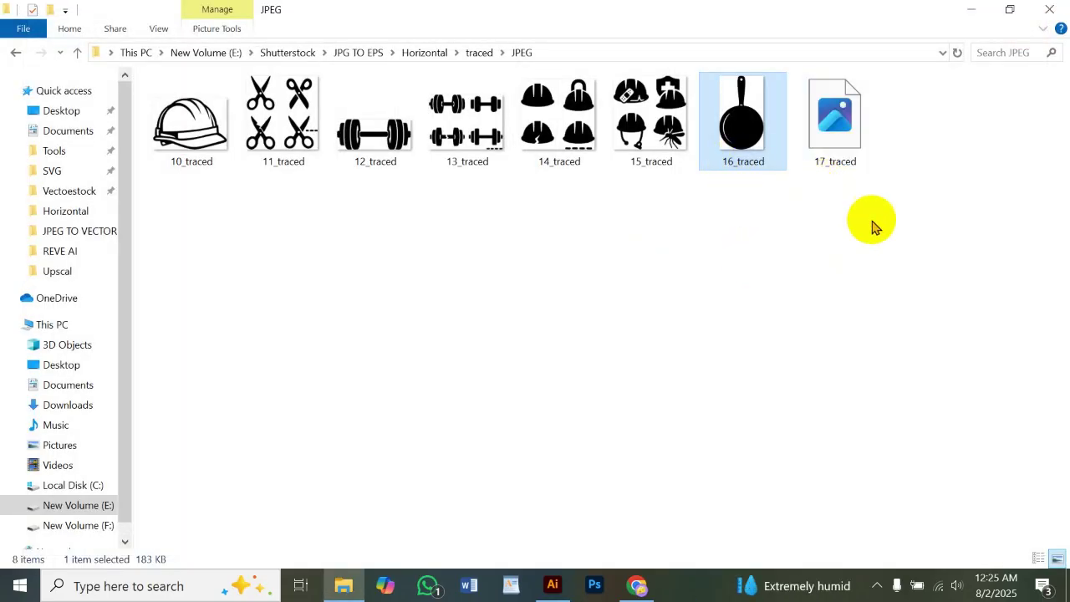
- Close the JPEG output folder window and minimize Illustrator while the batch export keeps running
click(279, 134)
click(552, 138)
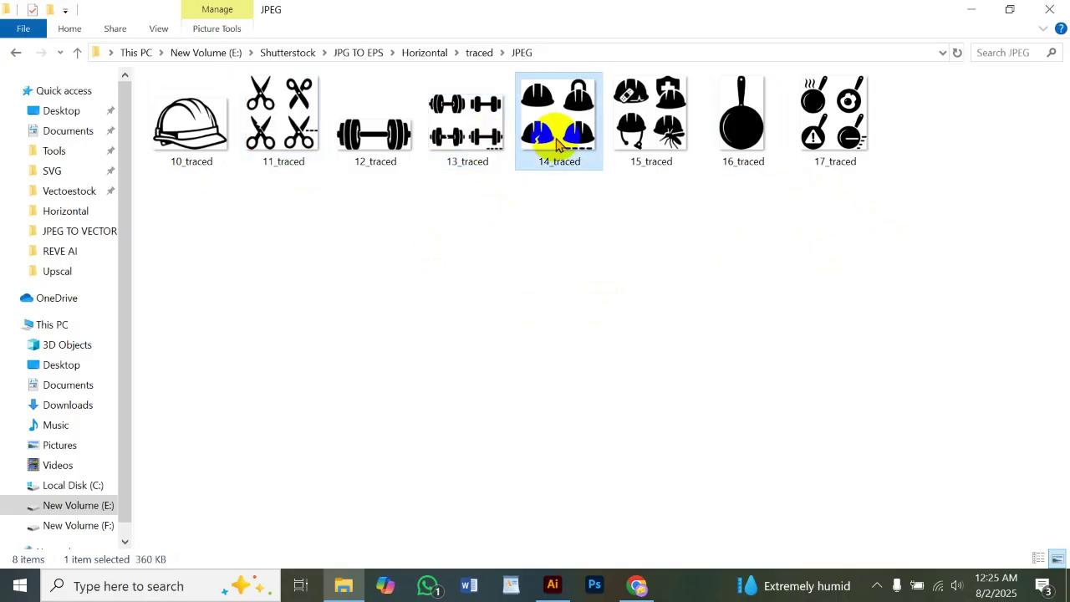
click(828, 125)
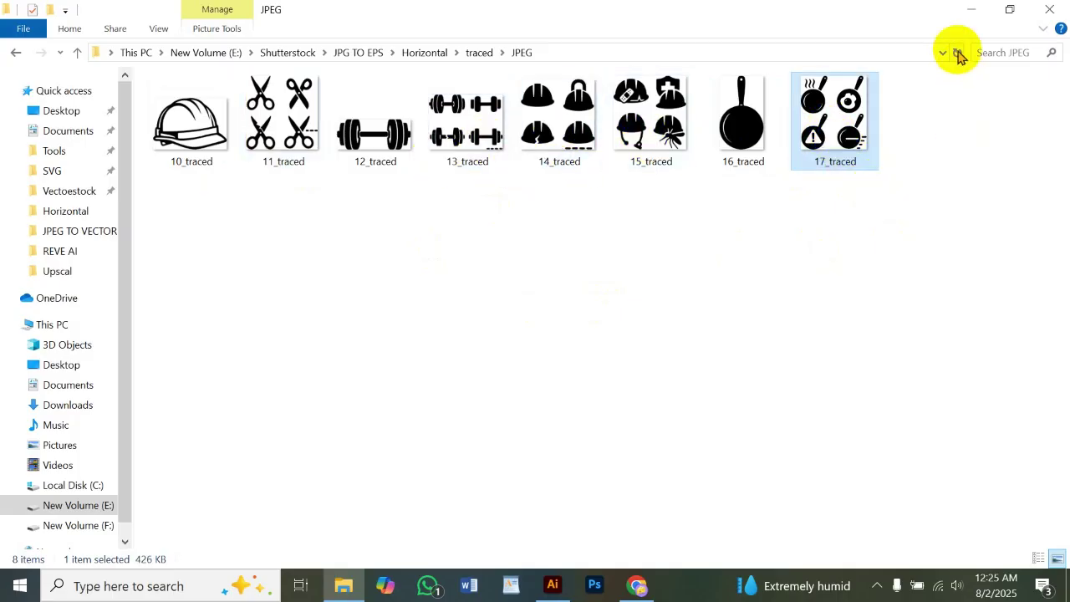
click(1052, 10)
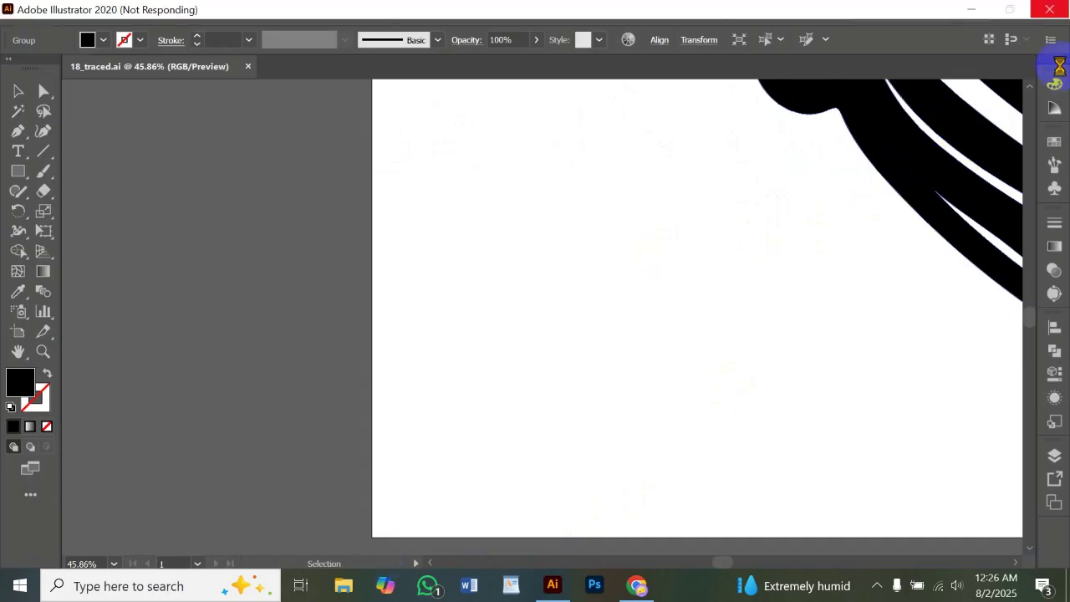
click(974, 10)
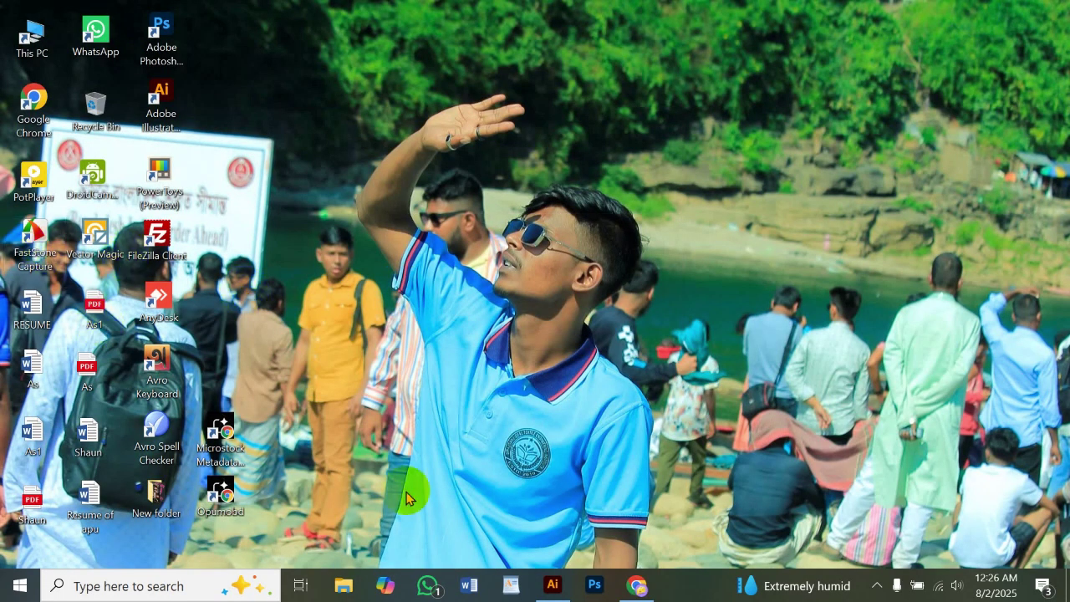
click(654, 594)
click(638, 585)
click(326, 382)
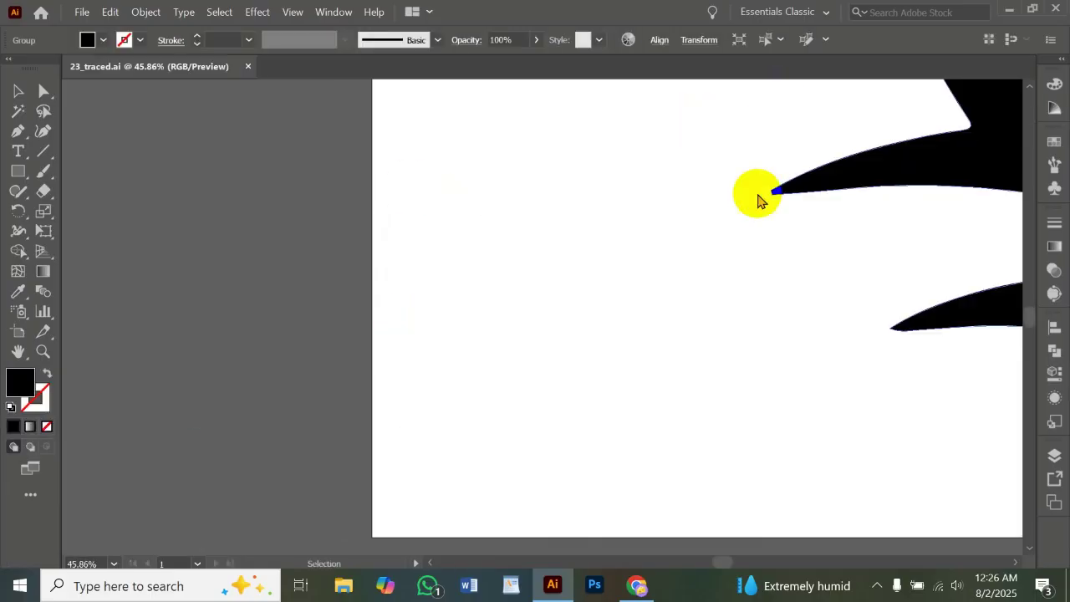
click(6, 585)
scroll(222, 352, down, 10)
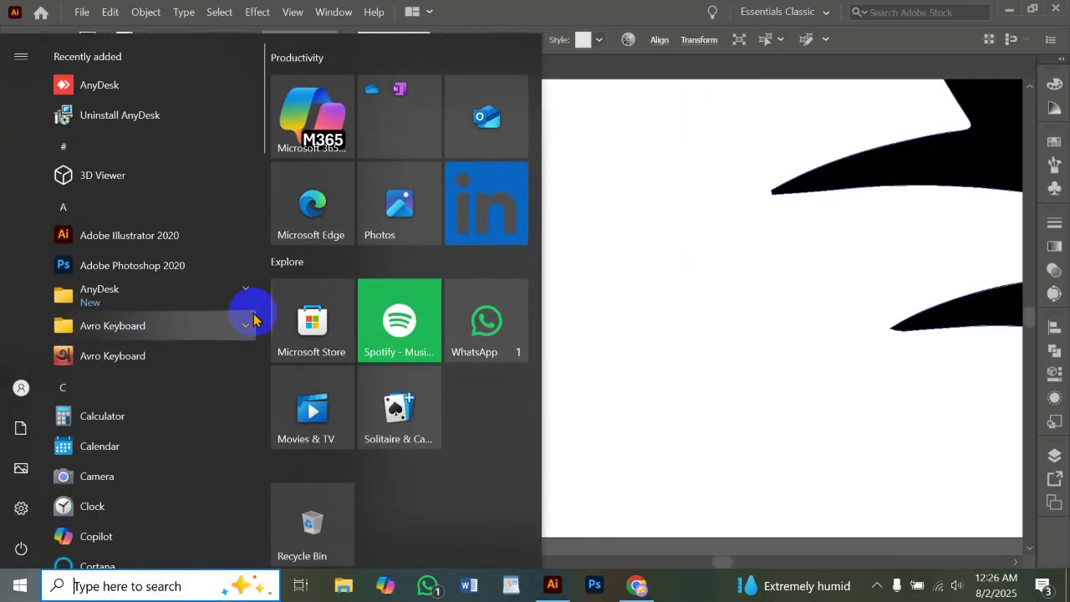
scroll(167, 384, down, 10)
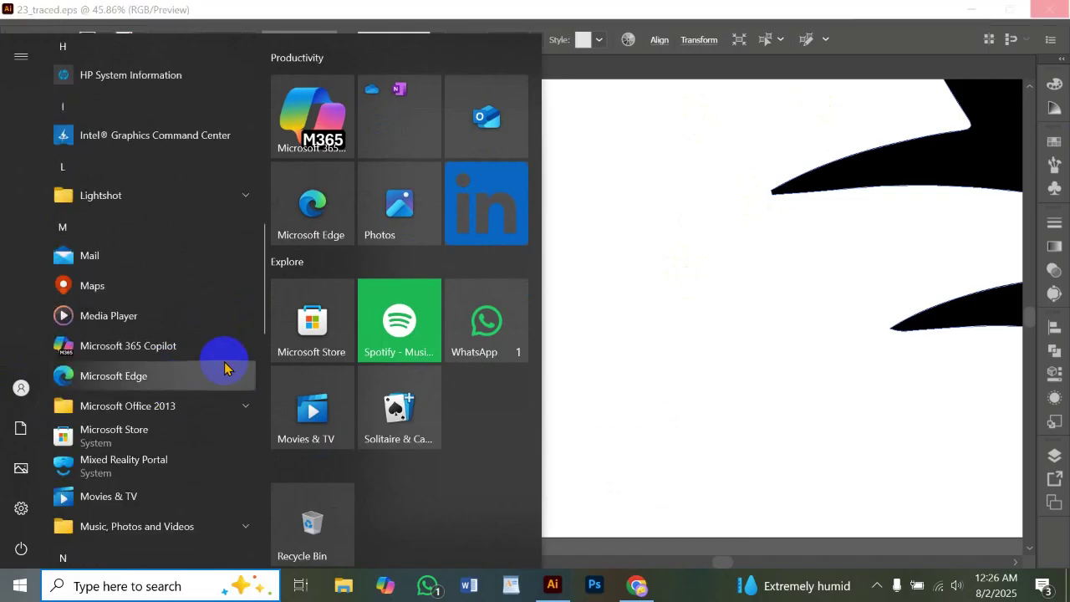
click(969, 11)
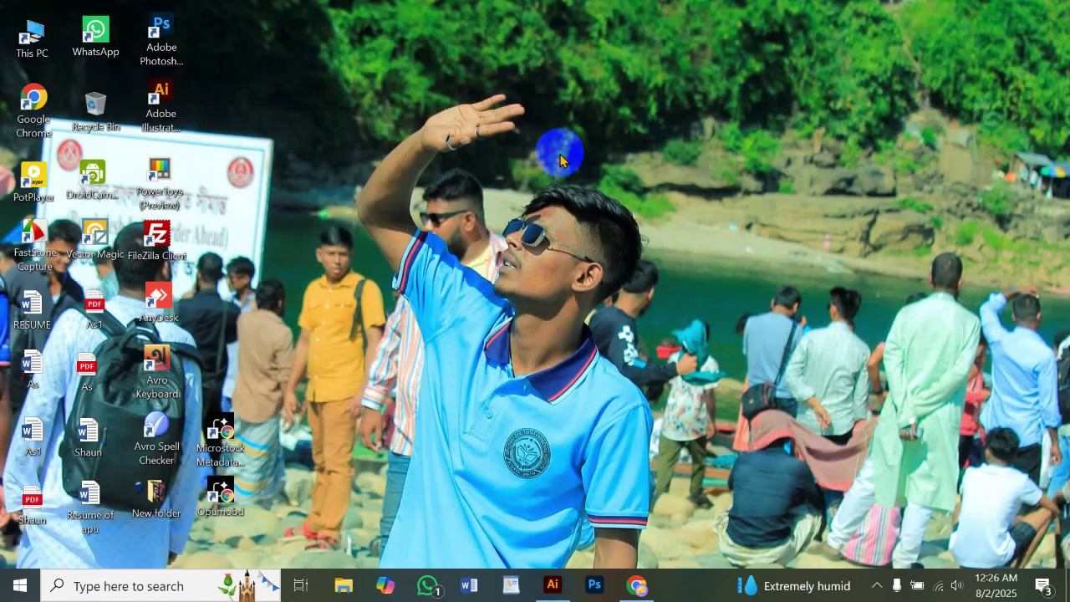